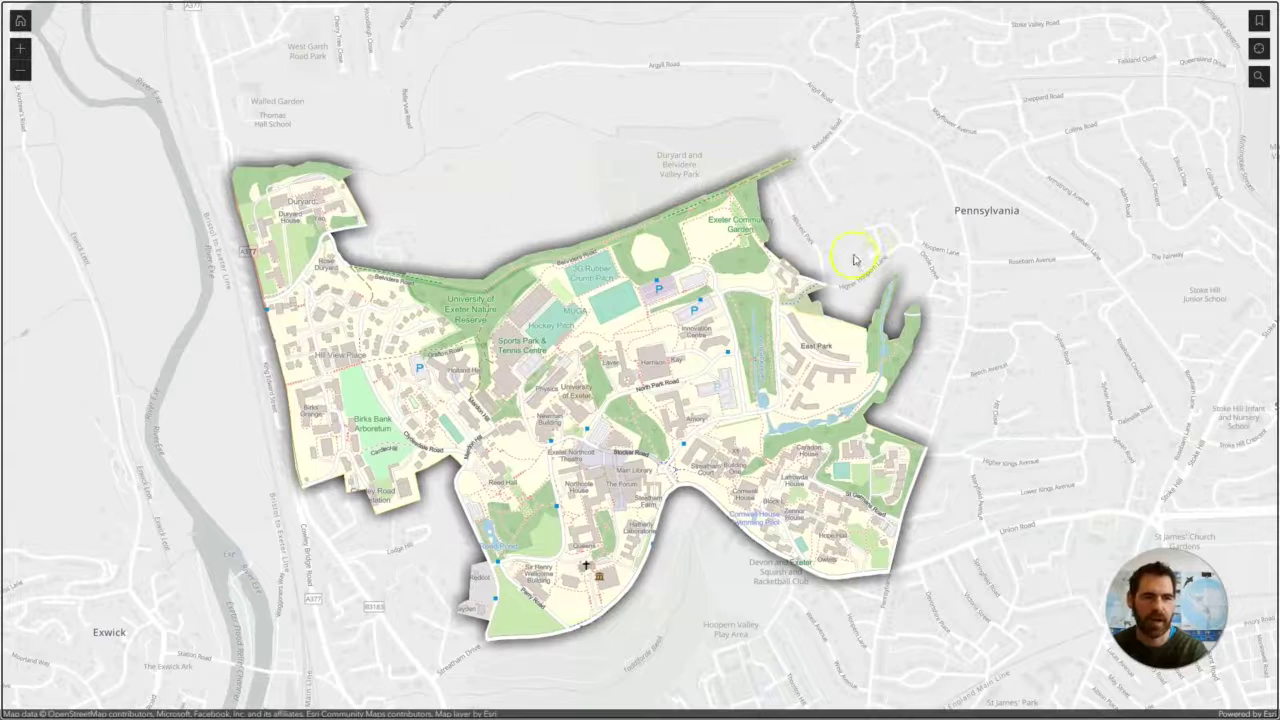
# Examine the Streatham campus map up close, especially the shaded campus boundary where it meets Pennsylvania Road
pyautogui.moveTo(777, 309); pyautogui.dragTo(895, 279)
pyautogui.moveTo(1040, 372); pyautogui.dragTo(1020, 366)
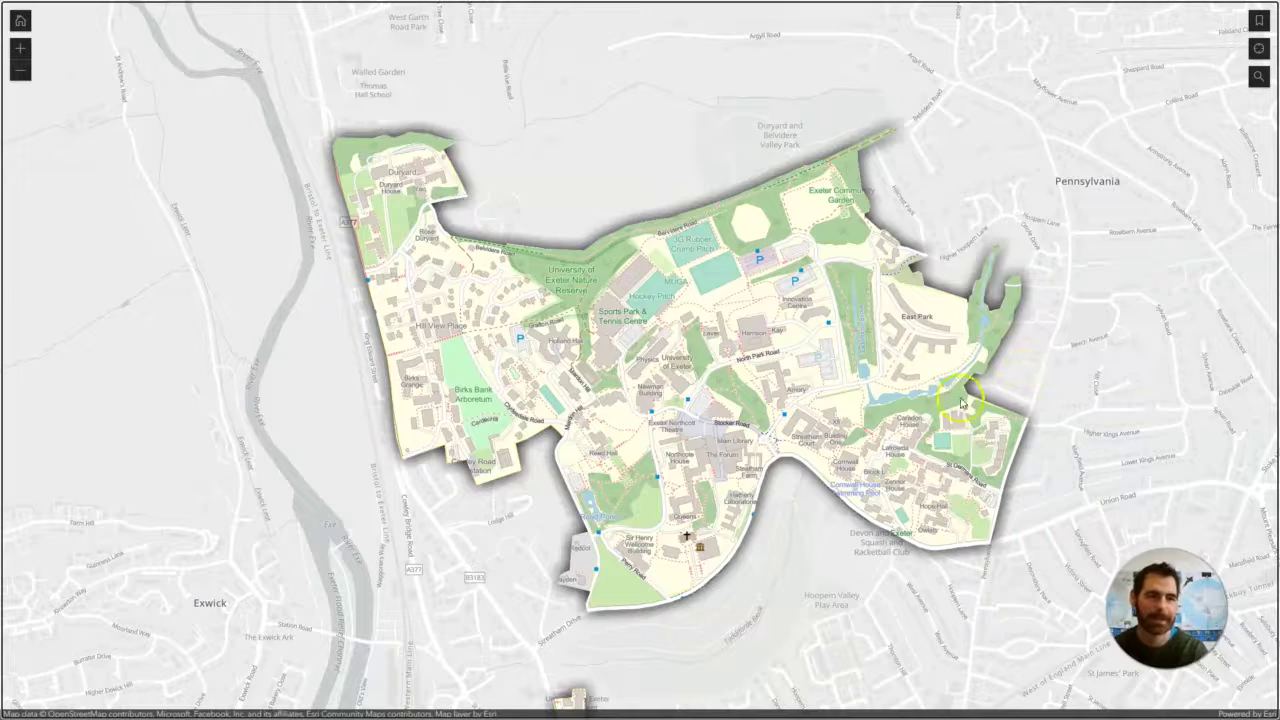
pyautogui.scroll(3, 1021, 438)
pyautogui.moveTo(936, 414); pyautogui.dragTo(878, 421)
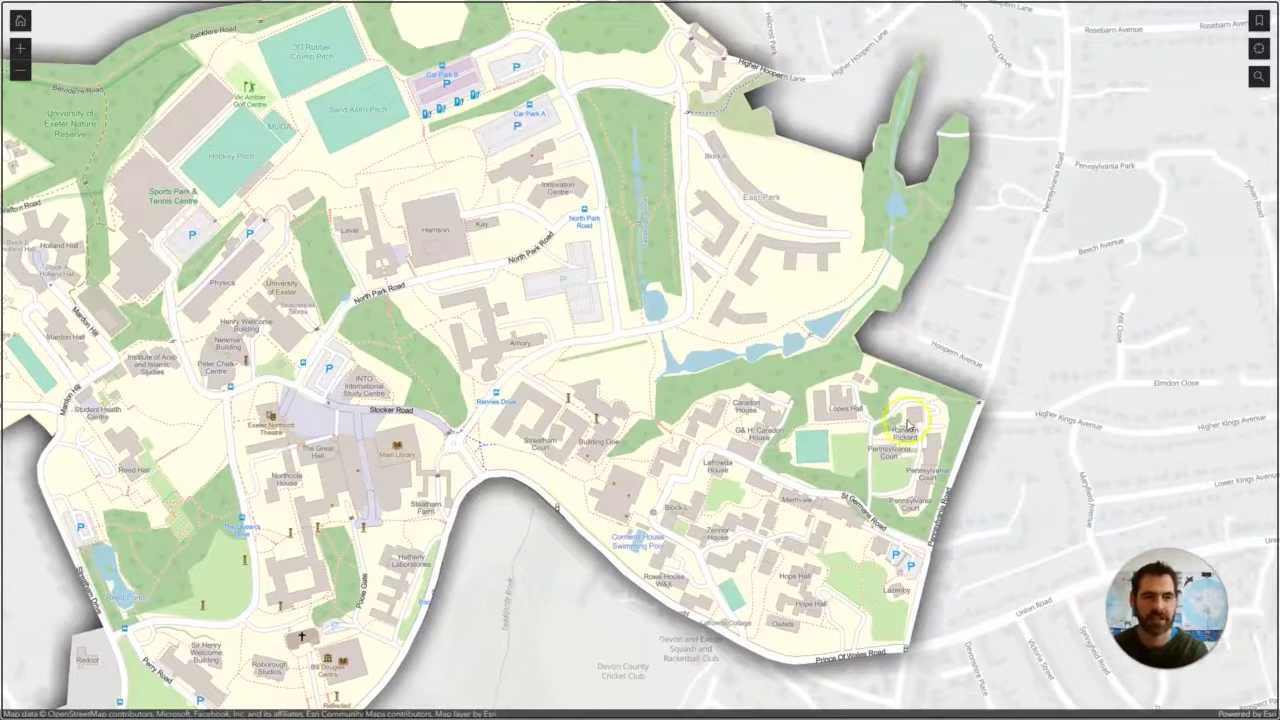
pyautogui.scroll(2, 932, 415)
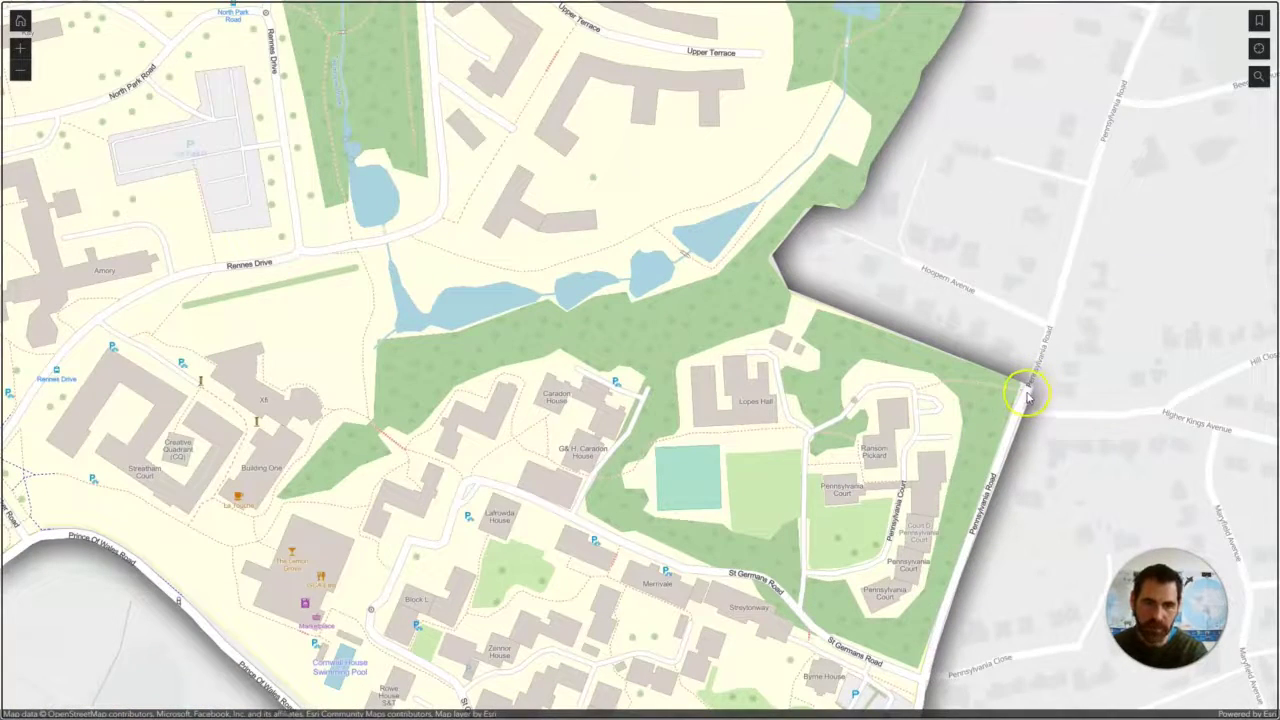
pyautogui.scroll(2, 1025, 395)
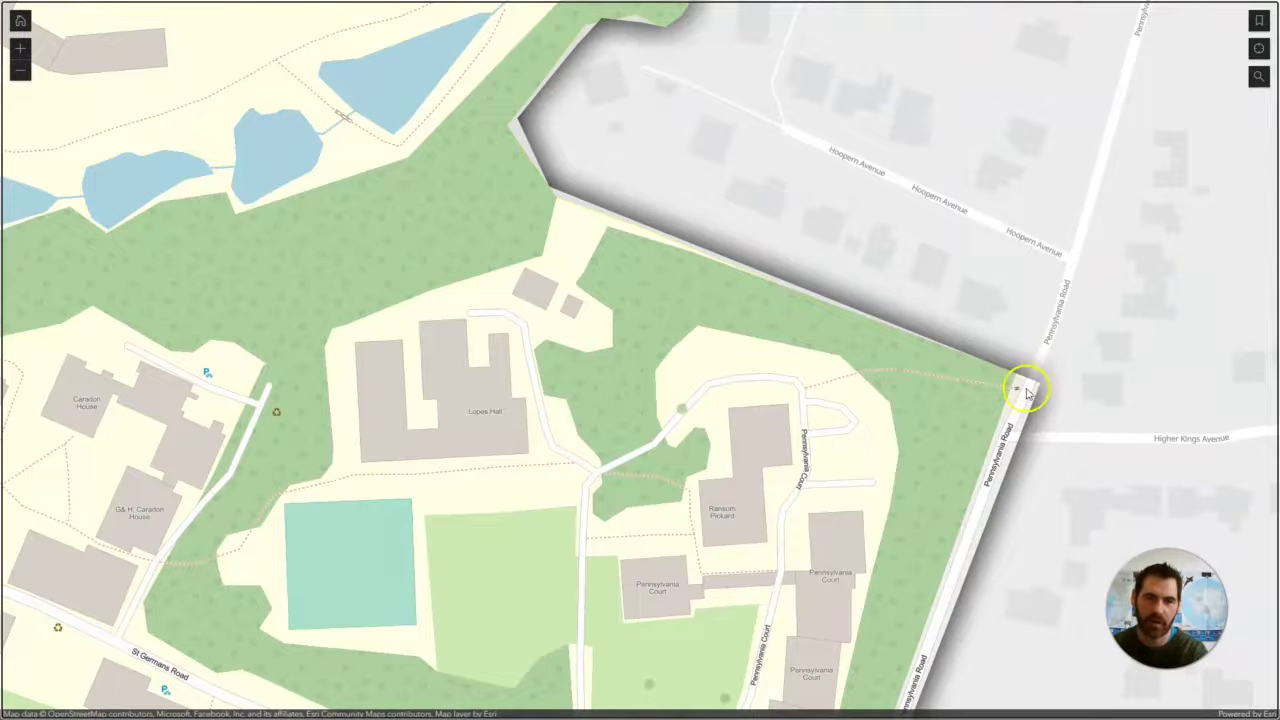
pyautogui.scroll(-2, 1027, 392)
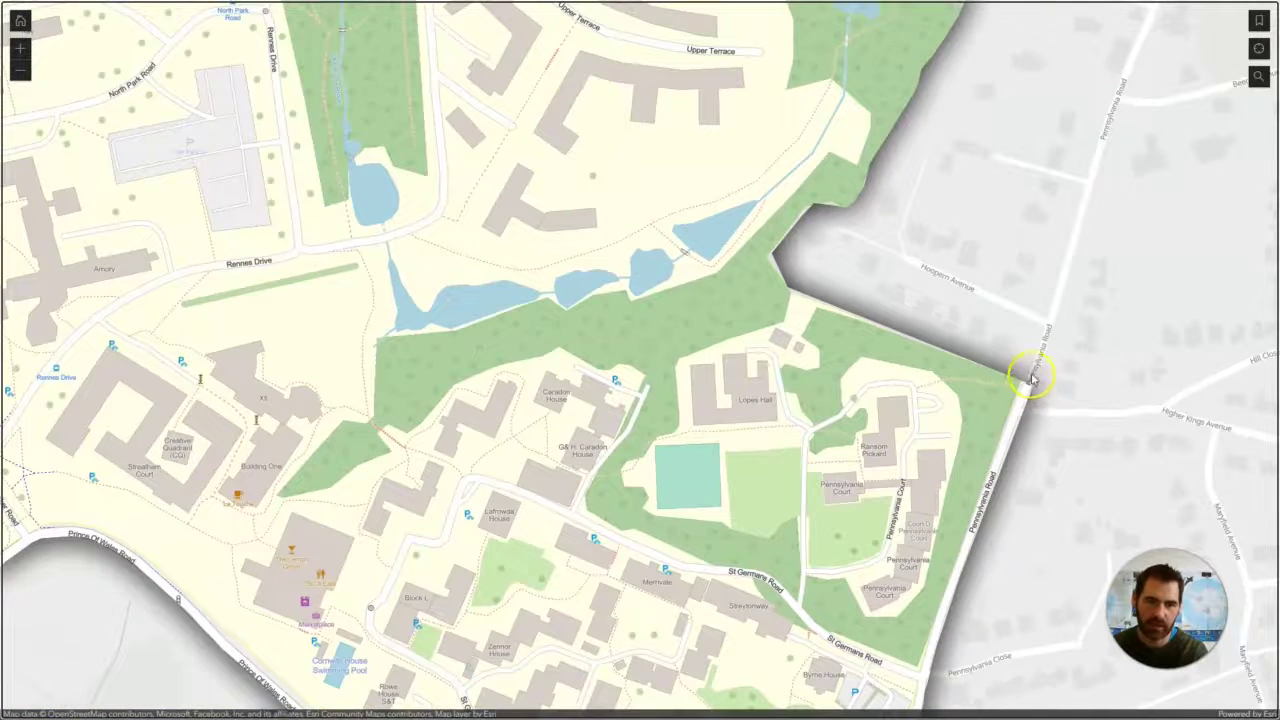
pyautogui.scroll(4, 1031, 385)
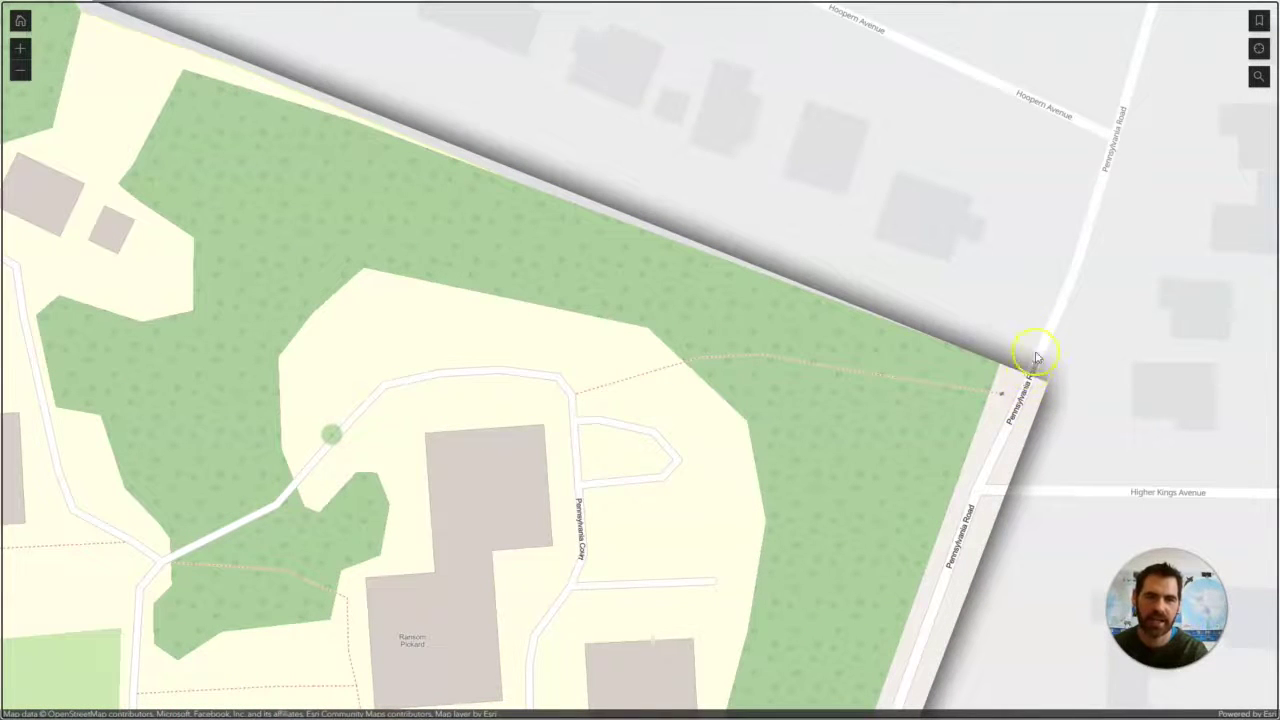
pyautogui.scroll(2, 1037, 358)
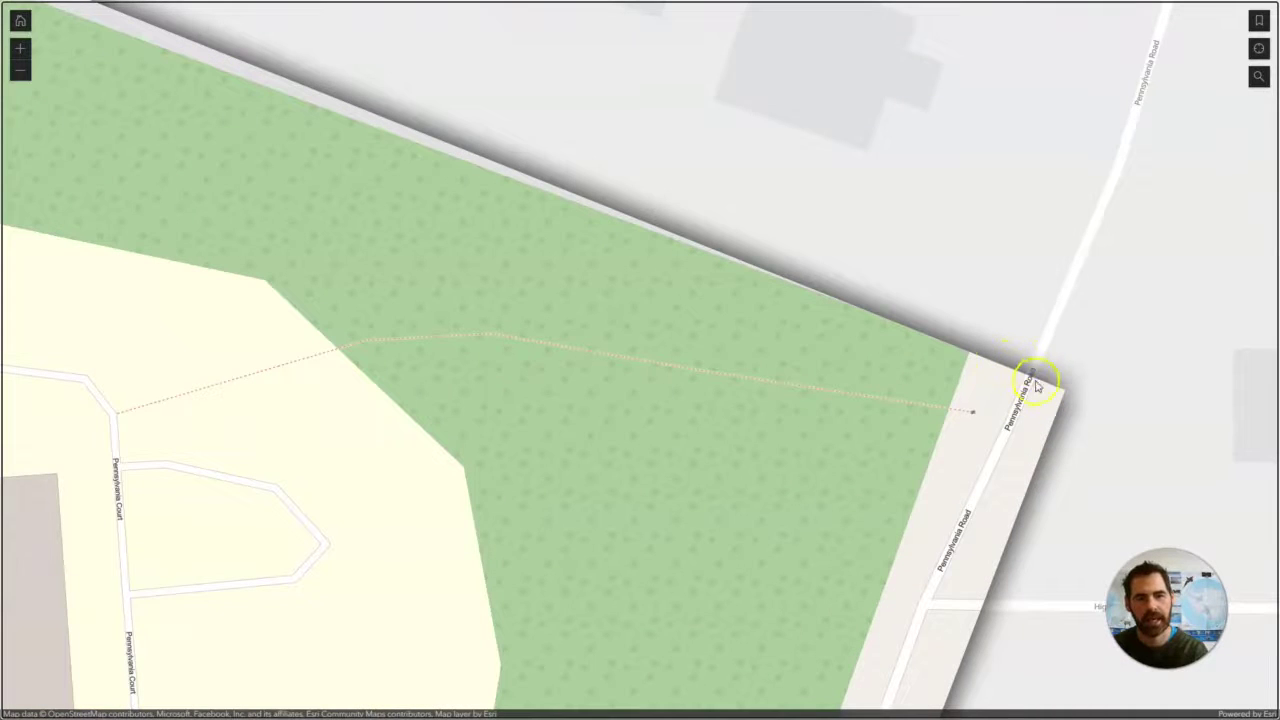
pyautogui.scroll(1, 1018, 385)
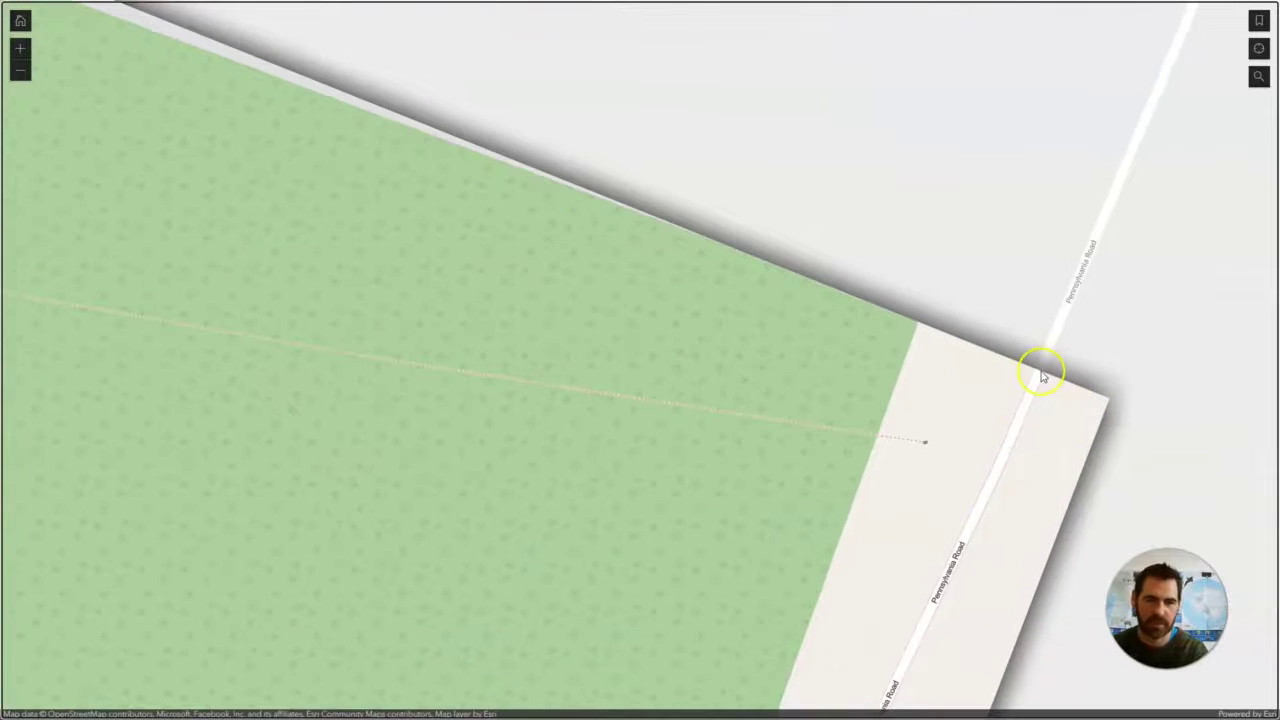
pyautogui.scroll(-1, 1030, 380)
pyautogui.scroll(2, 1035, 380)
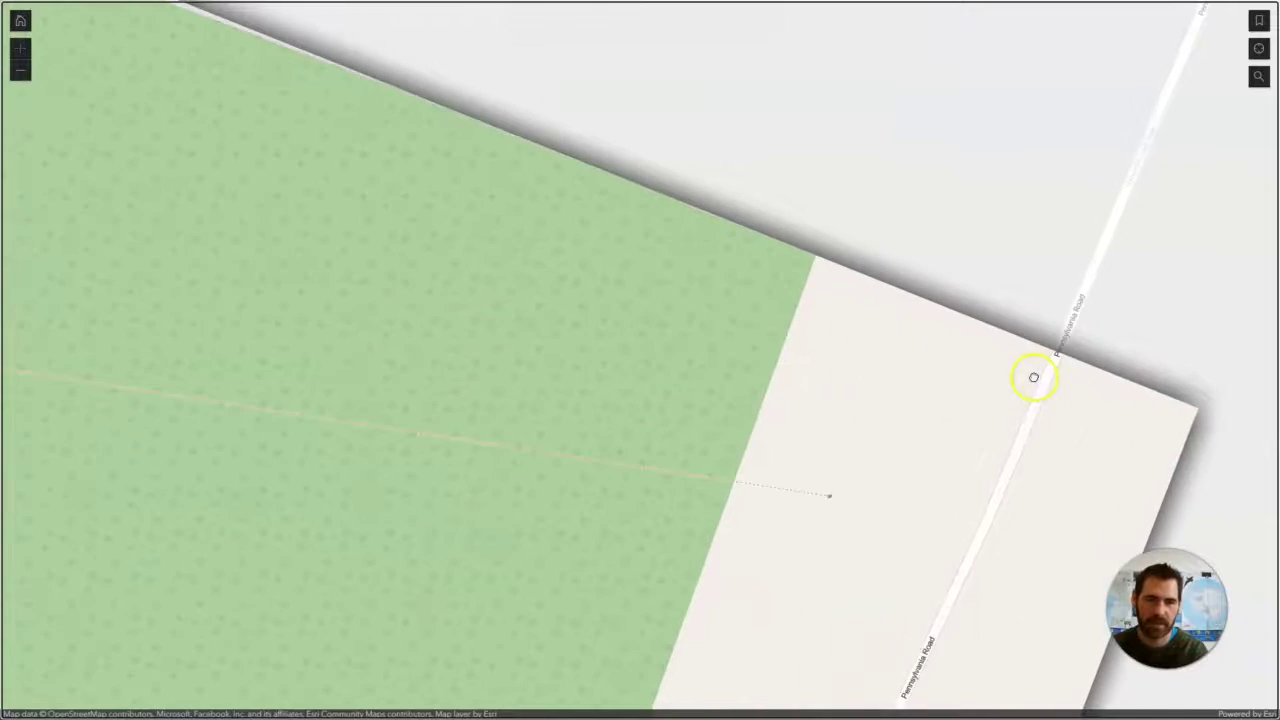
pyautogui.scroll(-1, 1033, 378)
pyautogui.scroll(-3, 1033, 377)
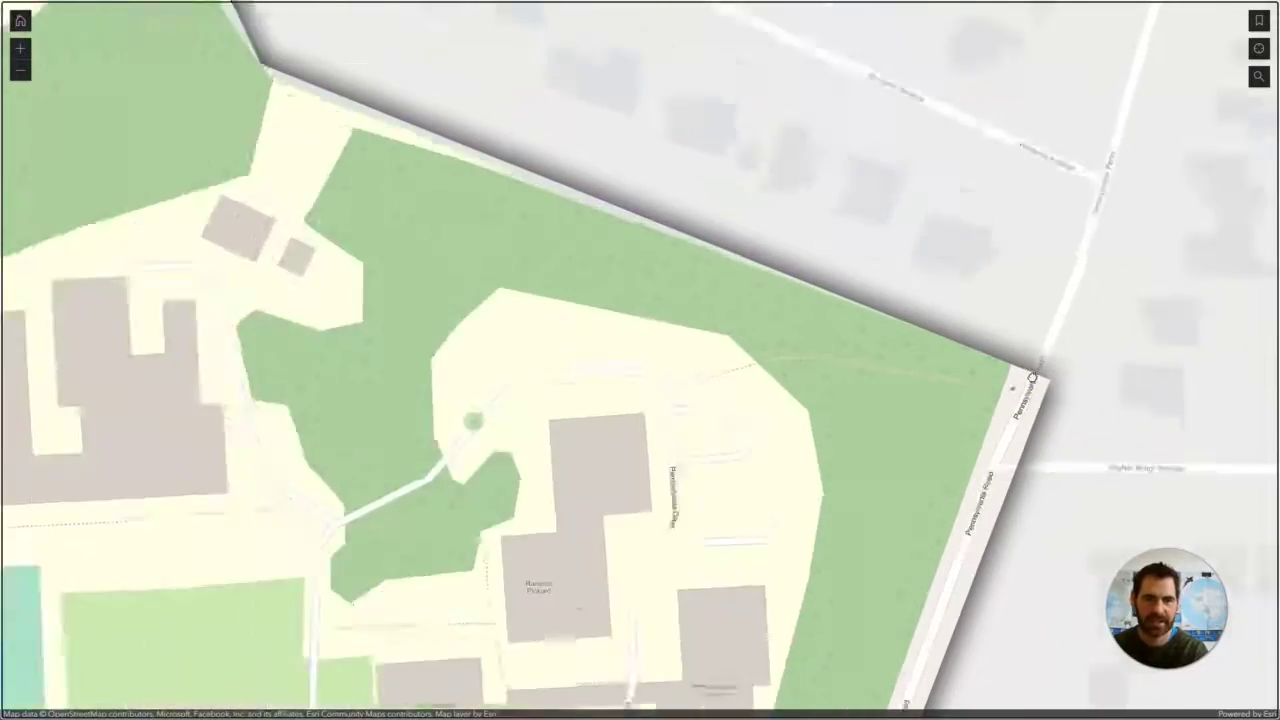
pyautogui.scroll(-3, 1031, 378)
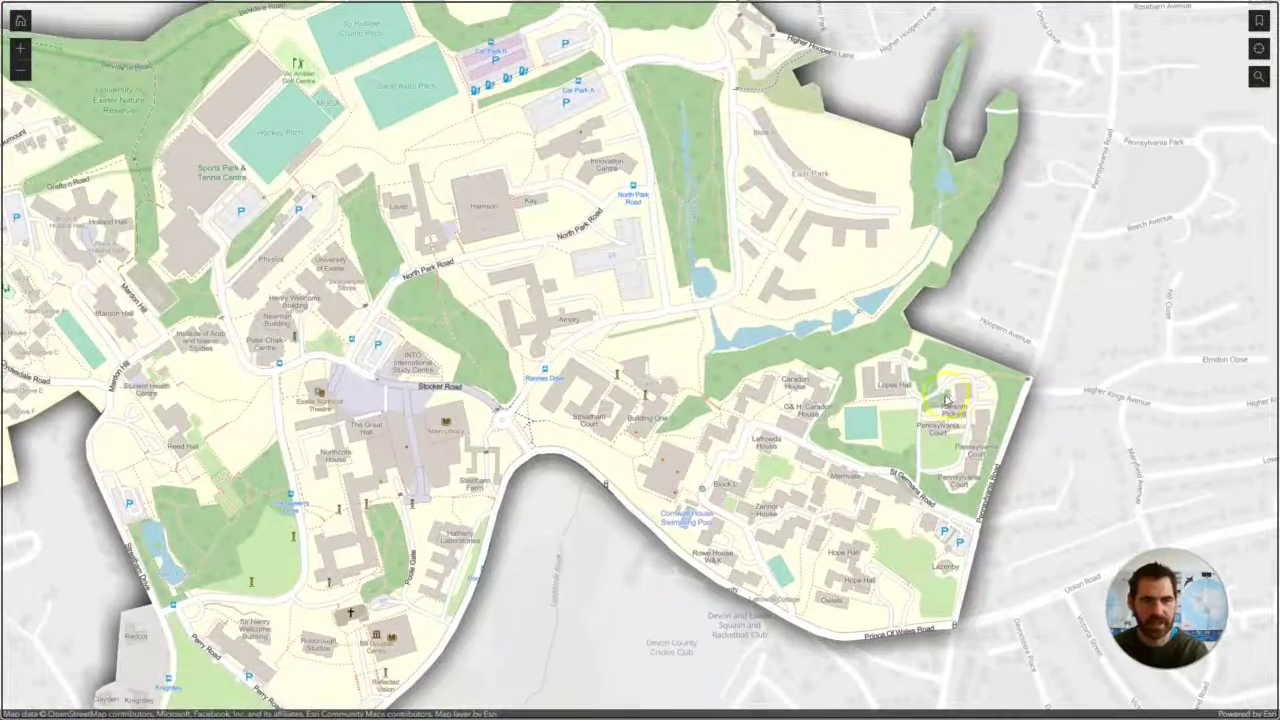
# View the whole campus against the muted surrounding map, out to the extent of Britain and Ireland
pyautogui.scroll(1, 1050, 373)
pyautogui.scroll(-3, 983, 383)
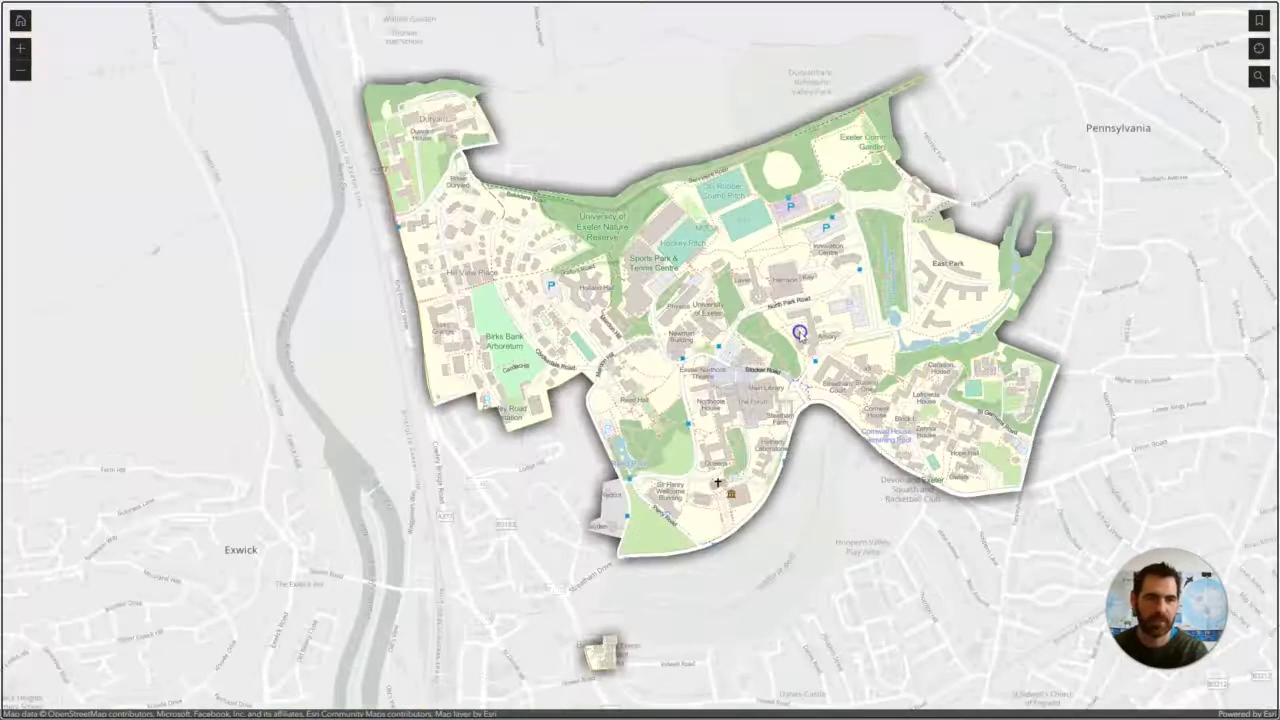
pyautogui.moveTo(809, 337); pyautogui.dragTo(829, 385)
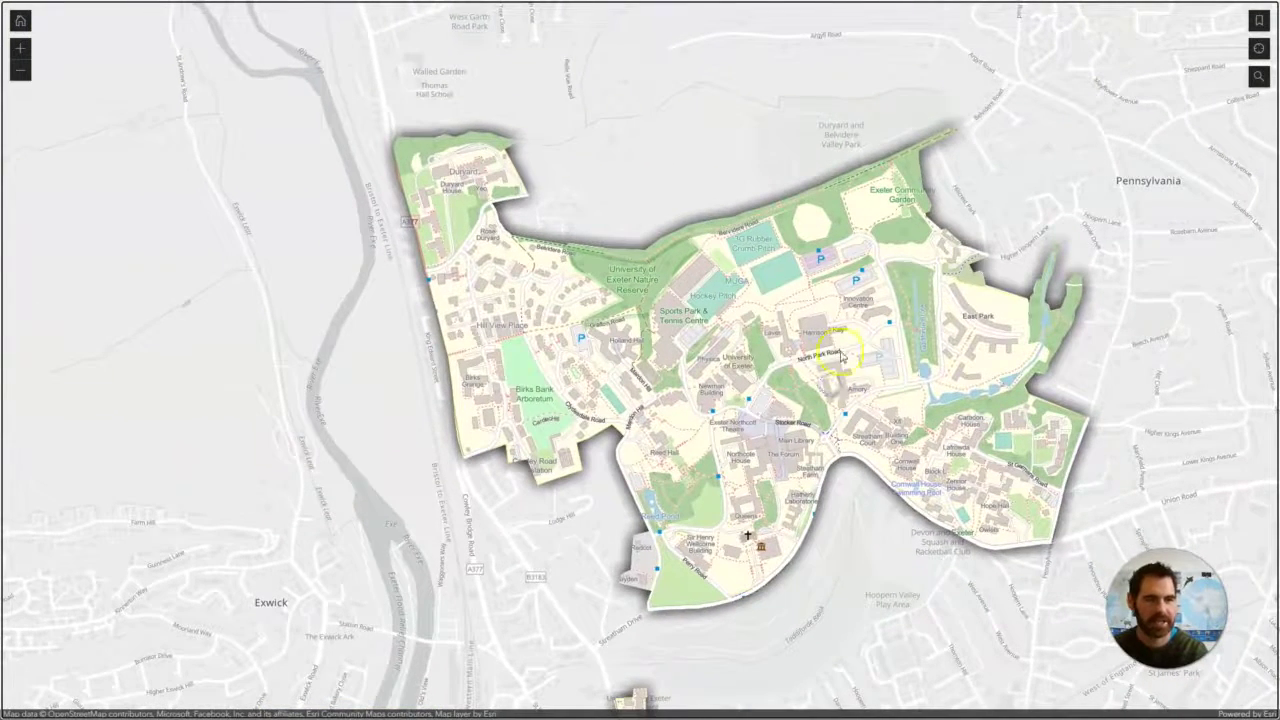
pyautogui.moveTo(783, 333); pyautogui.dragTo(727, 339)
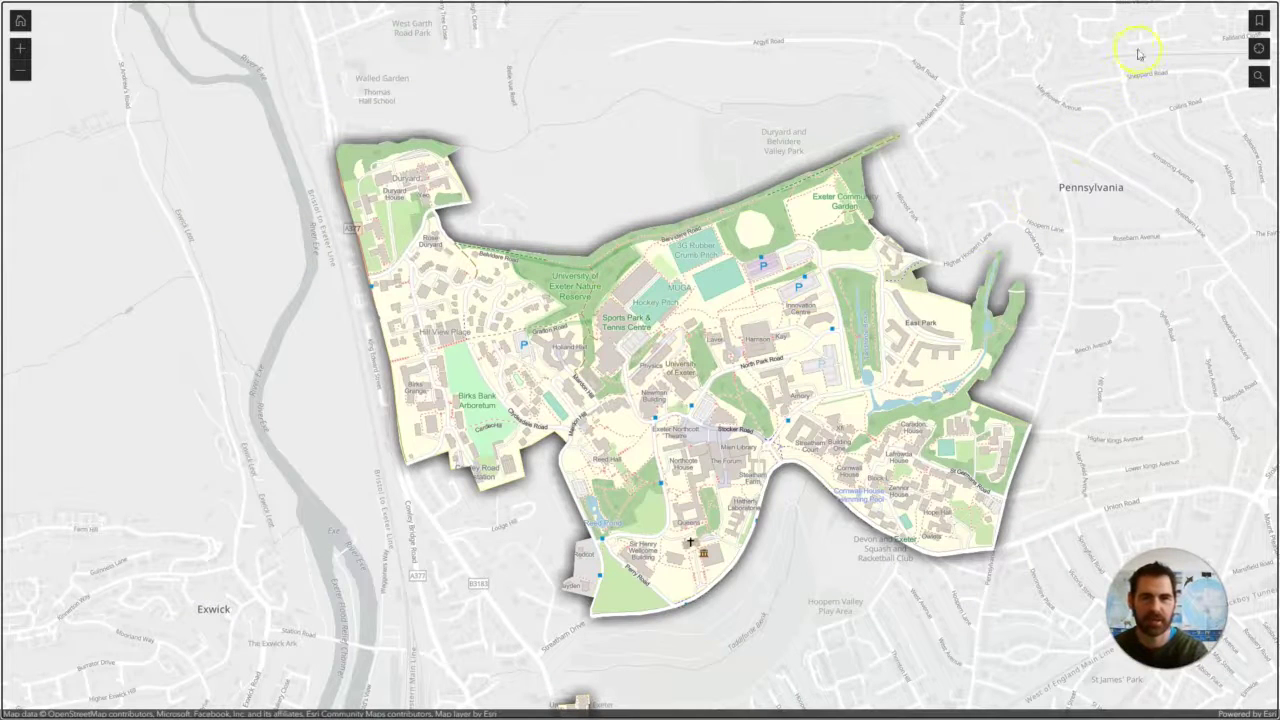
pyautogui.scroll(-5, 1049, 309)
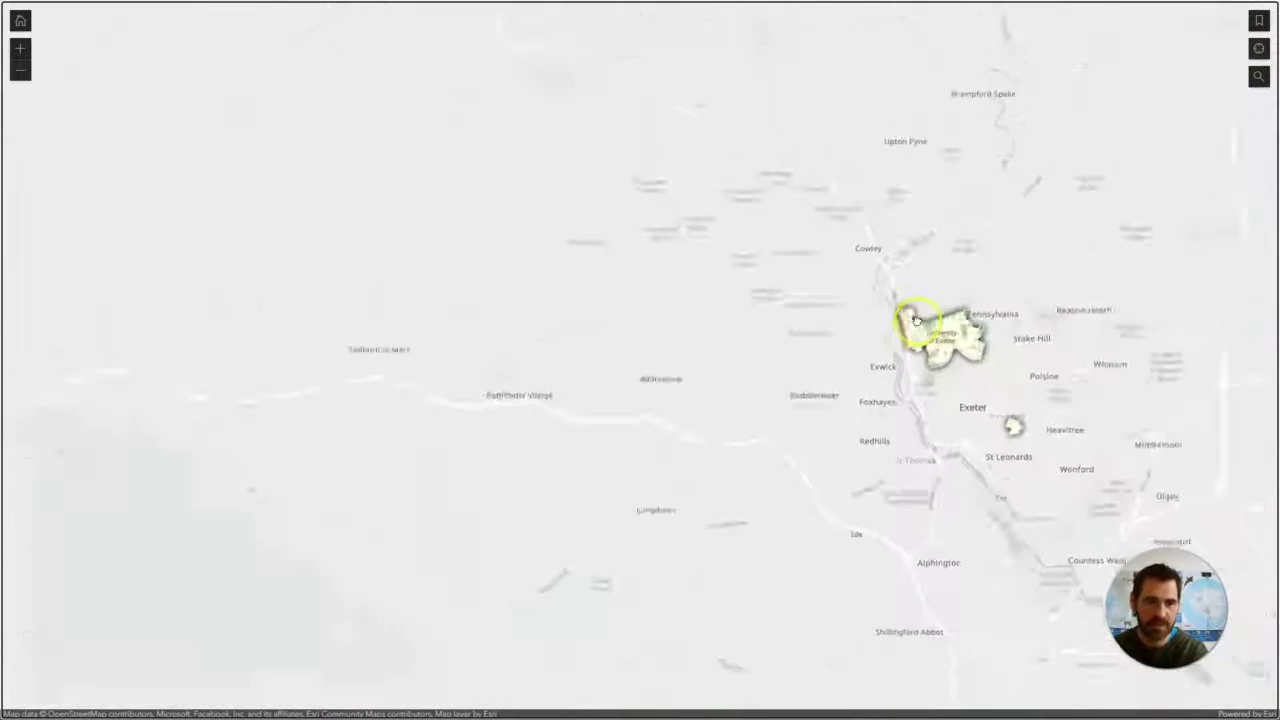
pyautogui.scroll(-4, 882, 360)
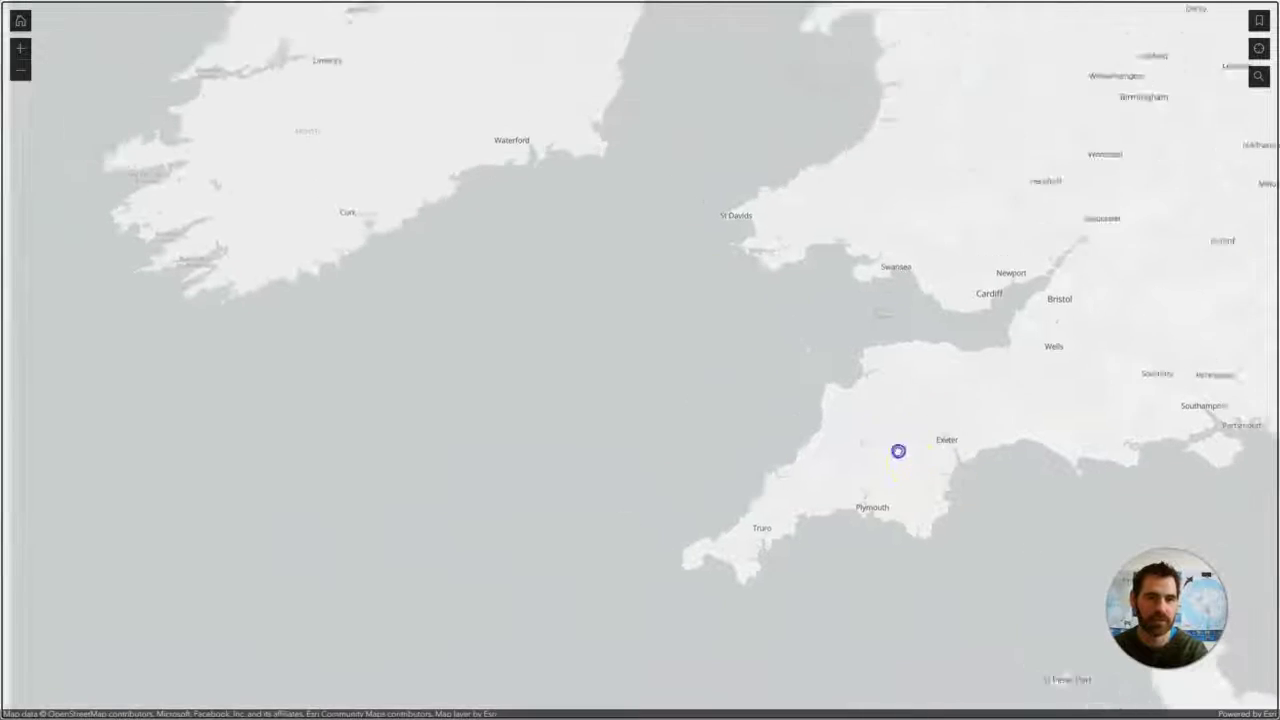
pyautogui.scroll(-2, 711, 292)
pyautogui.moveTo(1006, 357); pyautogui.dragTo(585, 383)
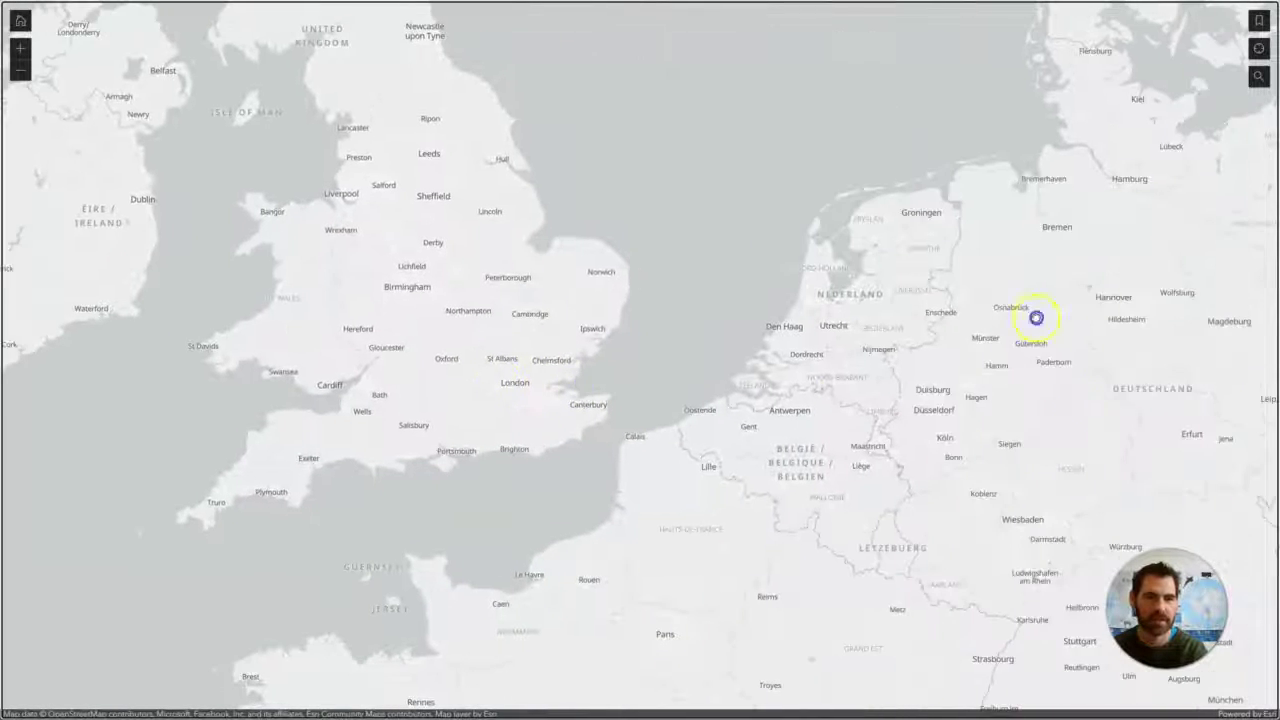
pyautogui.moveTo(1034, 320); pyautogui.dragTo(890, 170)
pyautogui.moveTo(655, 343); pyautogui.dragTo(1194, 314)
pyautogui.moveTo(790, 300); pyautogui.dragTo(960, 517)
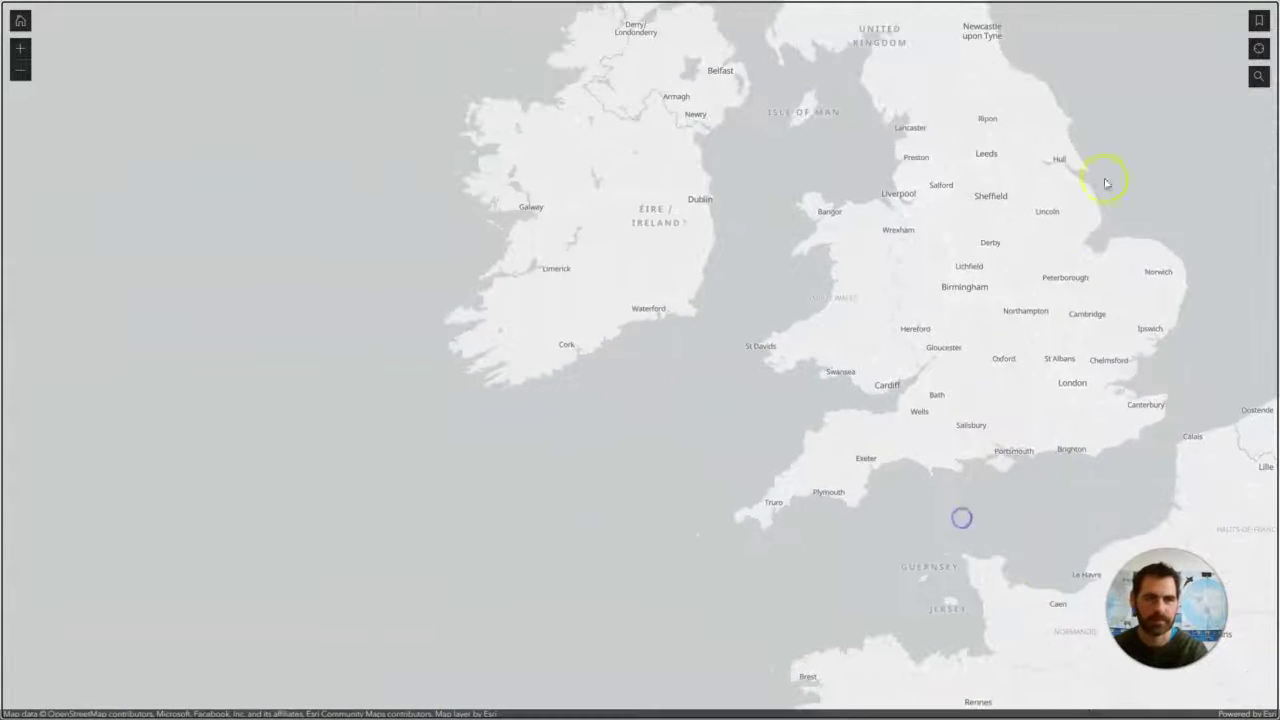
# Visit the bookmarked Streatham, St Luke's and Penryn campuses one after another
pyautogui.click(1257, 24)
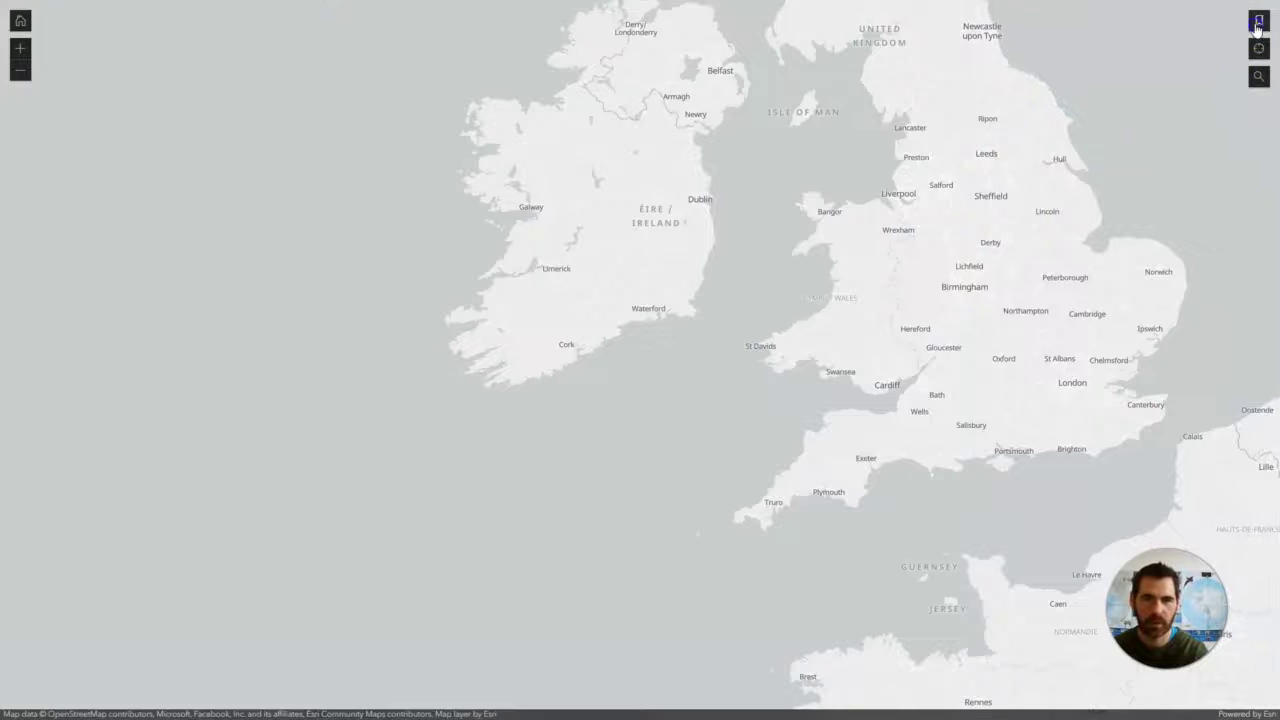
pyautogui.click(1114, 136)
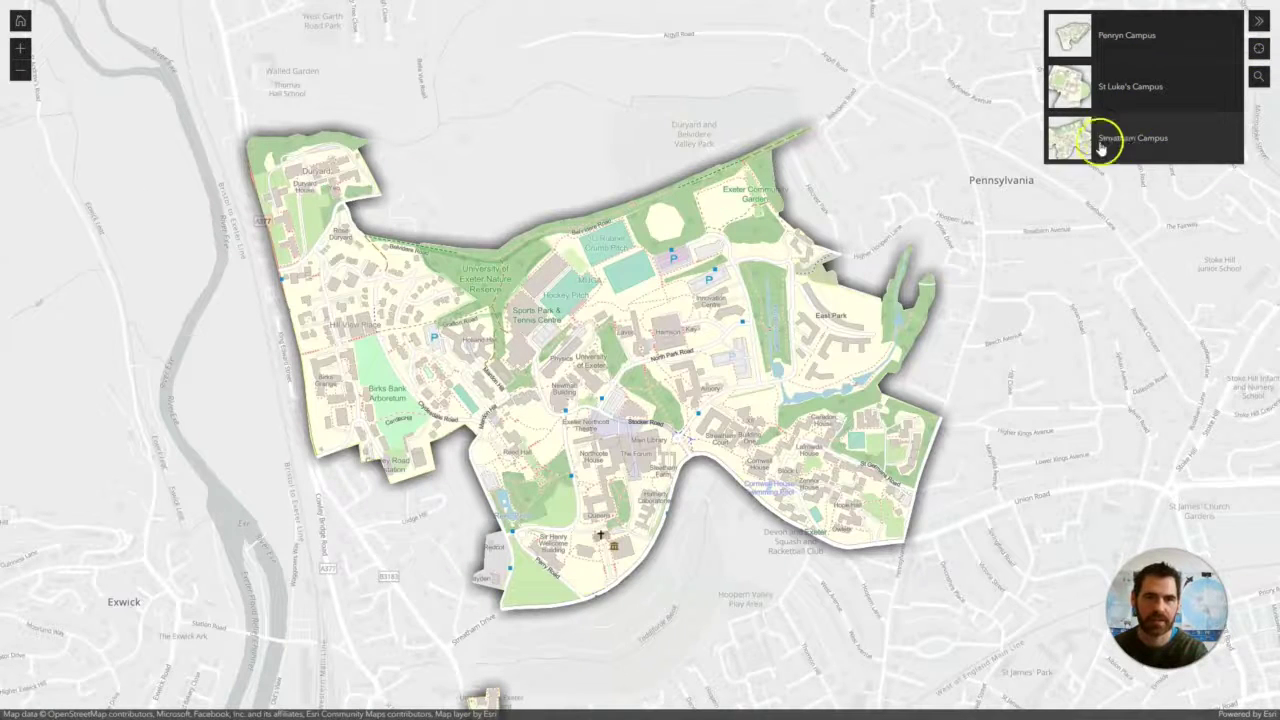
pyautogui.click(1127, 100)
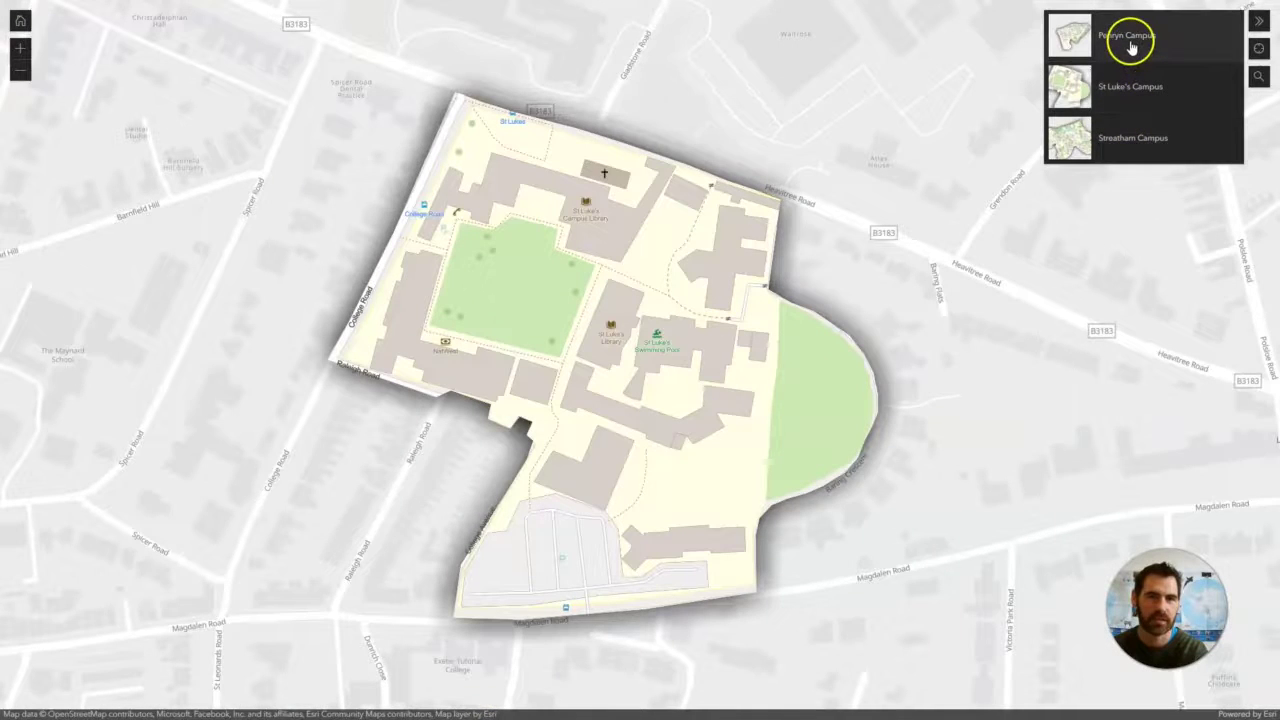
pyautogui.click(1131, 47)
pyautogui.moveTo(948, 272); pyautogui.dragTo(983, 309)
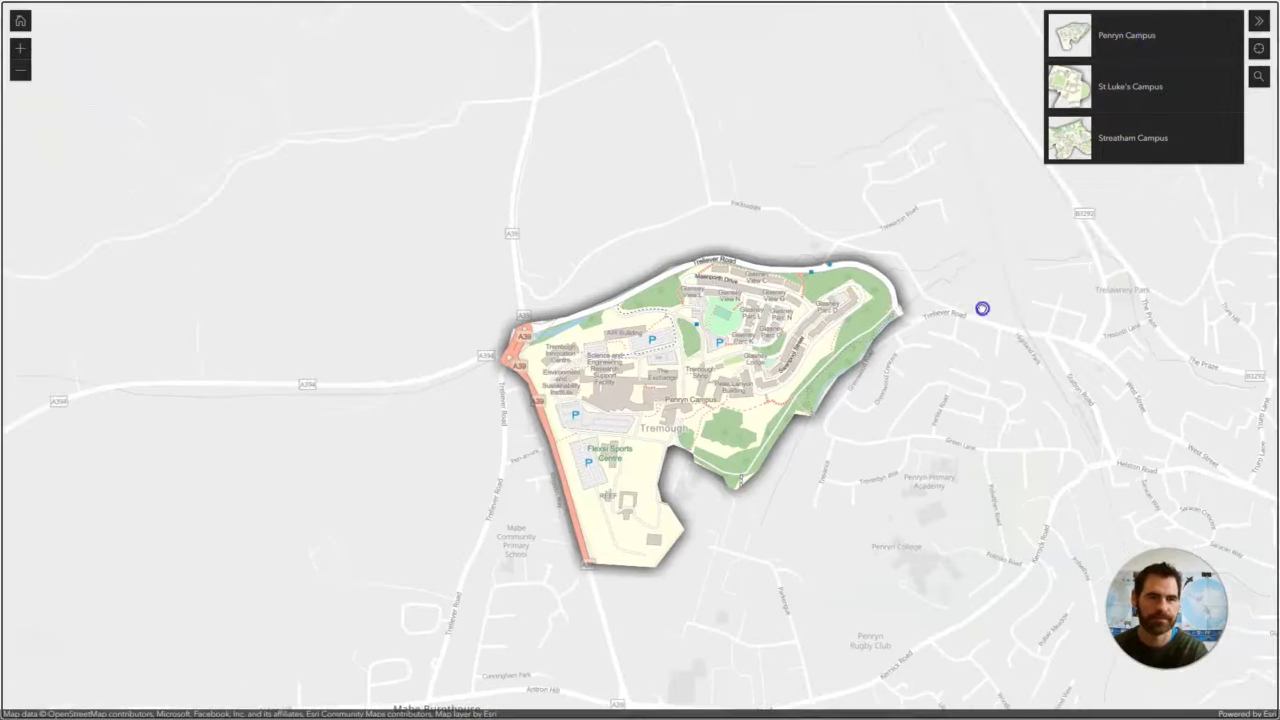
# Exit full screen and switch to the untitled map in ArcGIS Map Viewer, with its layer list open
pyautogui.press('F11')
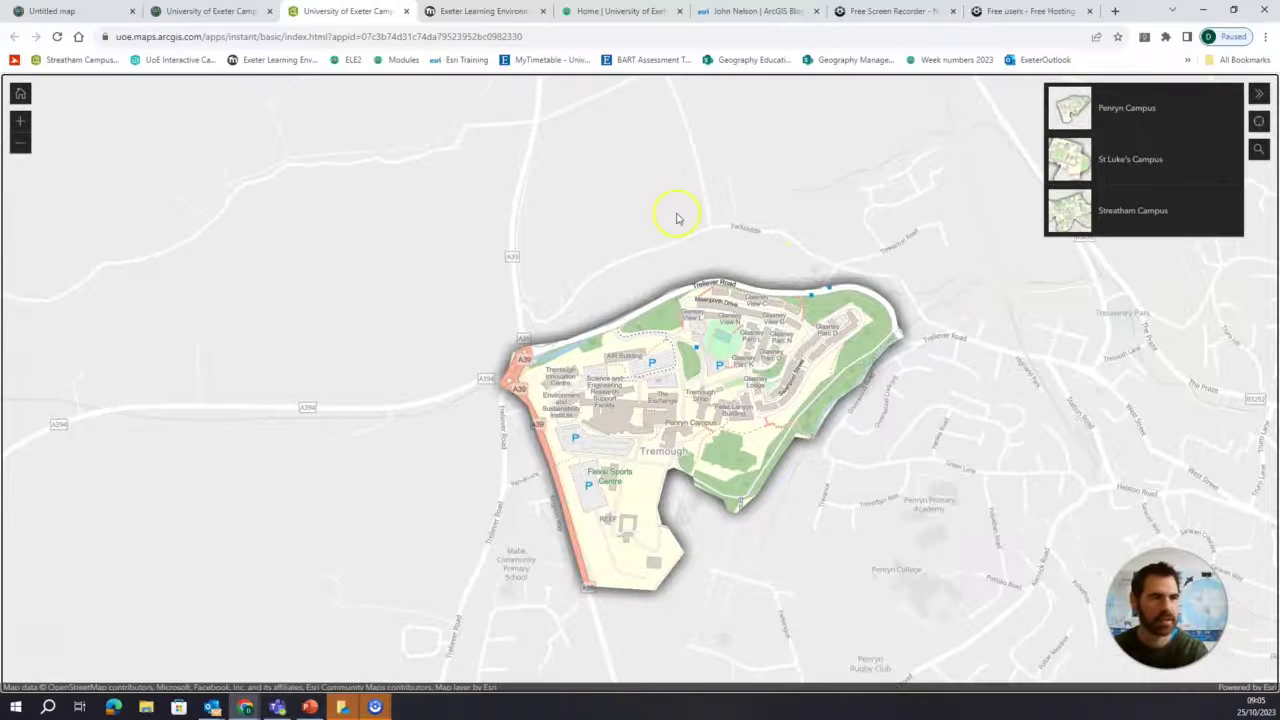
pyautogui.click(66, 11)
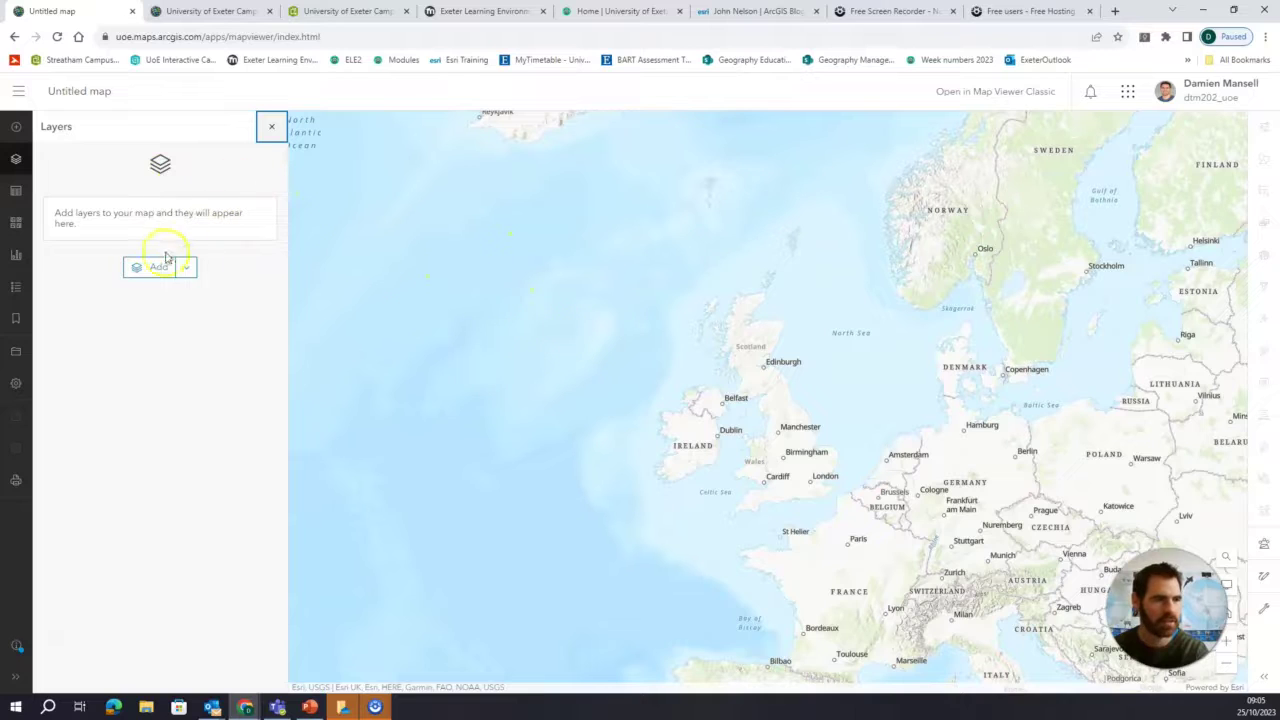
pyautogui.click(15, 162)
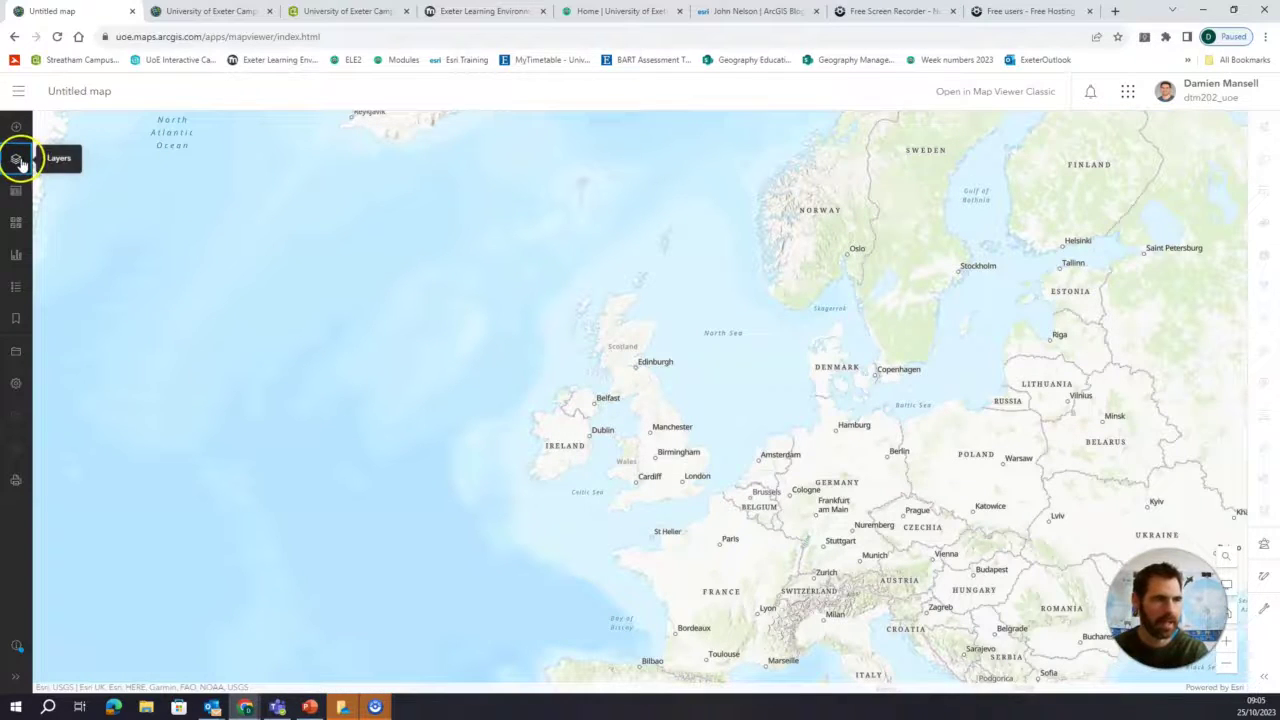
pyautogui.click(15, 162)
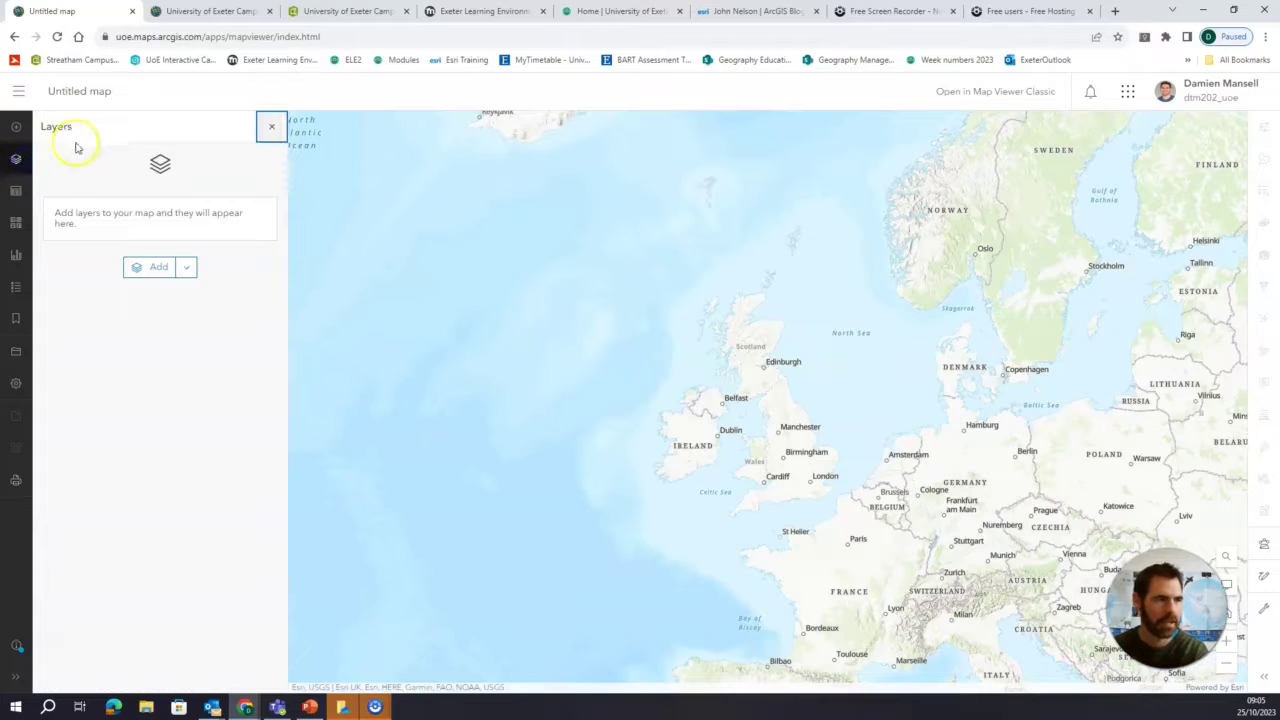
# Look through the available basemaps, including OpenStreetMap, and close the basemap gallery
pyautogui.click(15, 222)
pyautogui.scroll(-8, 175, 400)
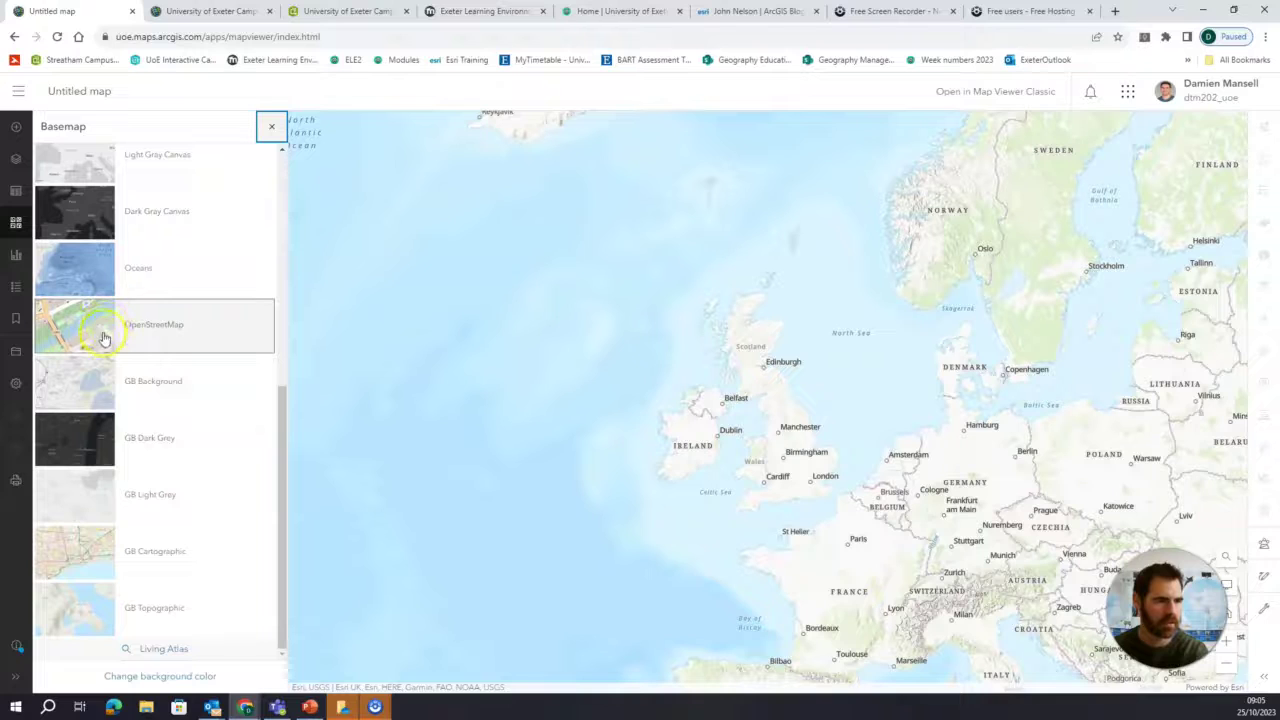
pyautogui.scroll(3, 138, 349)
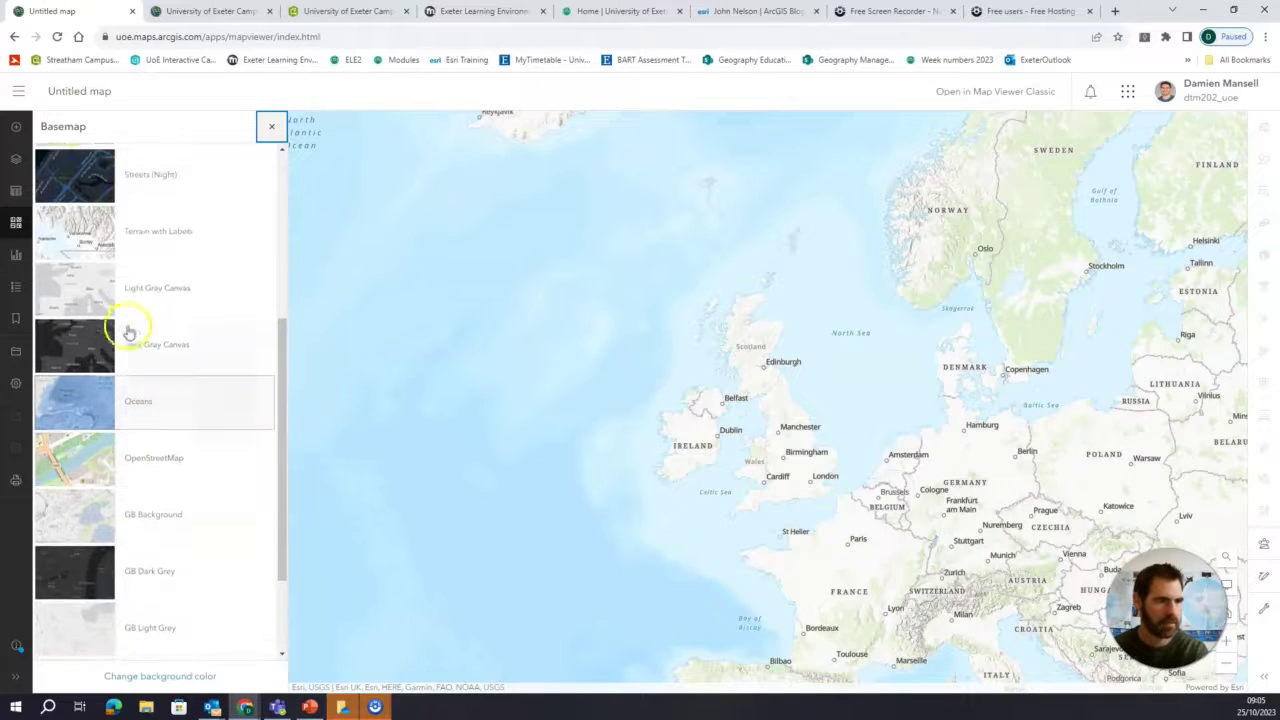
pyautogui.scroll(7, 94, 337)
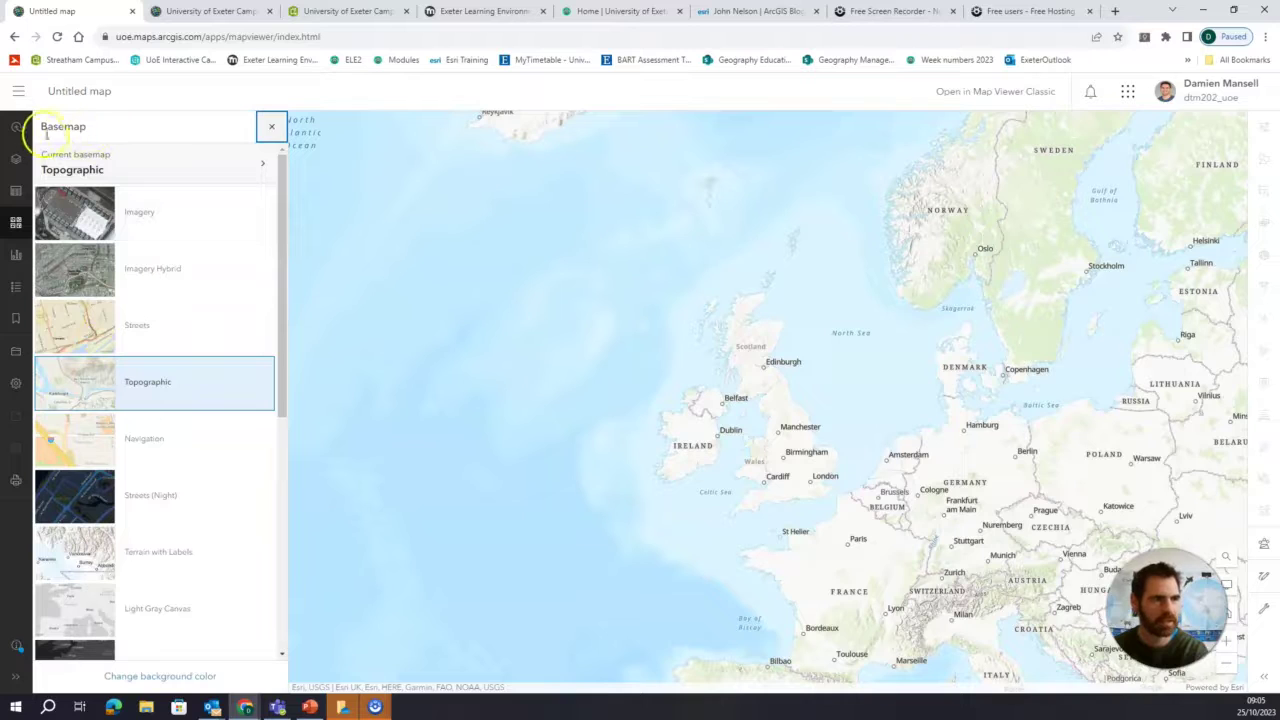
pyautogui.click(271, 126)
# Search the account's own layers for "osm" and use the OpenStreetMap (Esri Light Gray Canvas Base) tile layer as the basemap
pyautogui.click(16, 159)
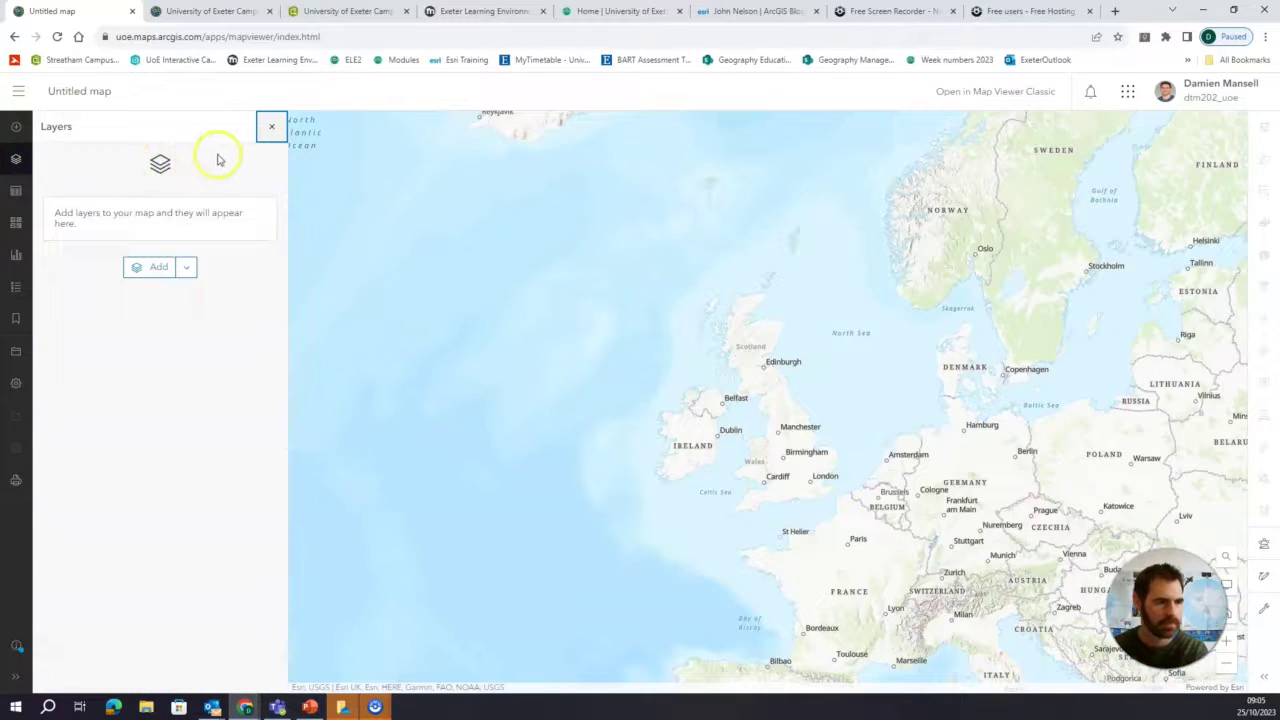
pyautogui.click(158, 270)
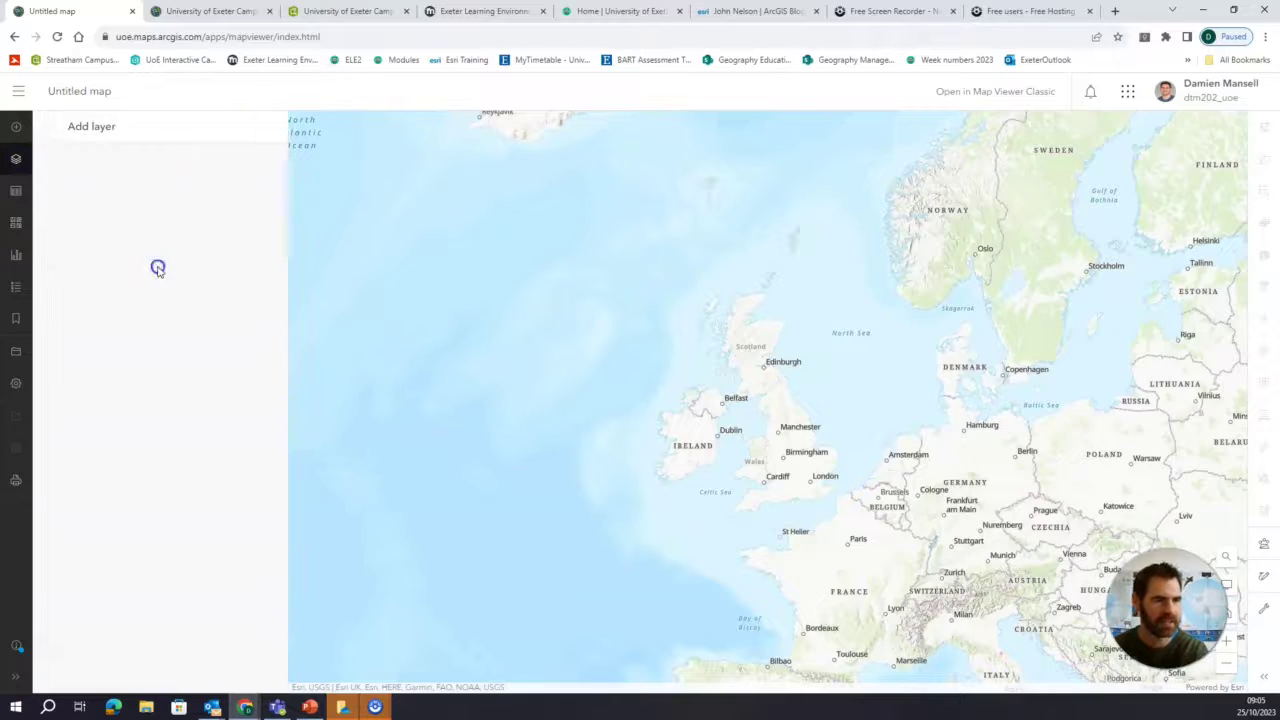
pyautogui.click(140, 192)
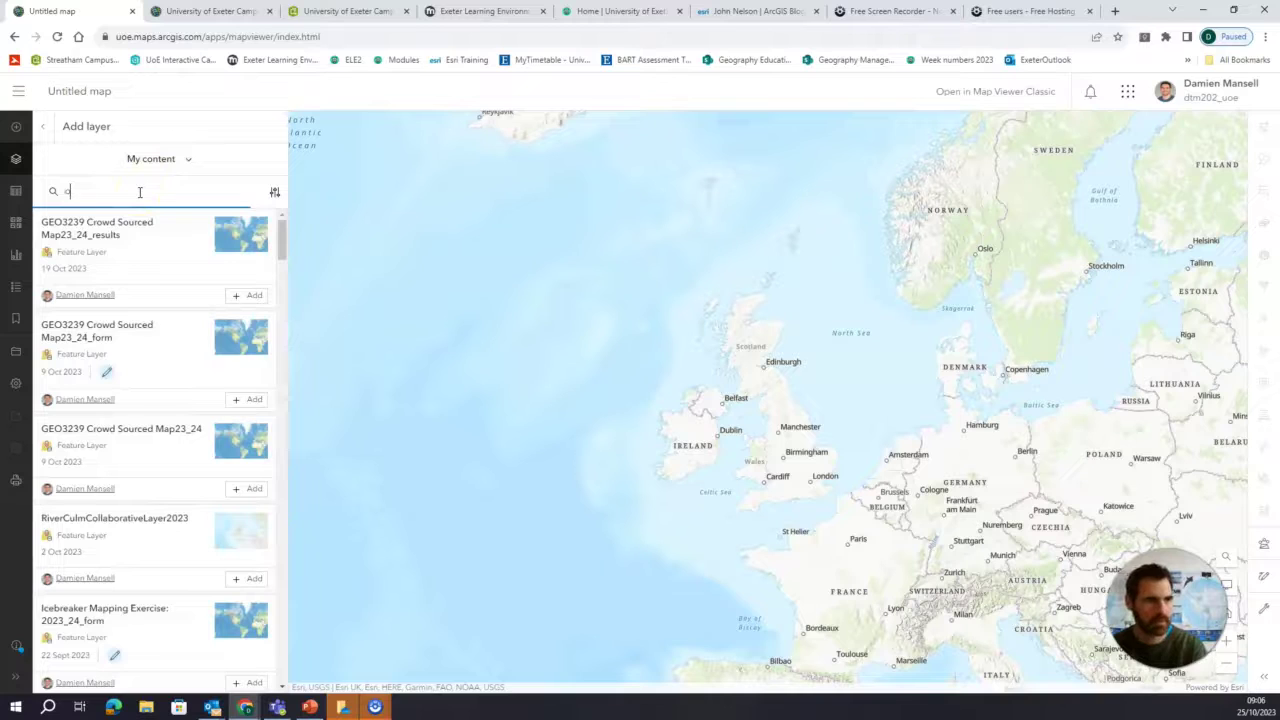
pyautogui.write('osm')
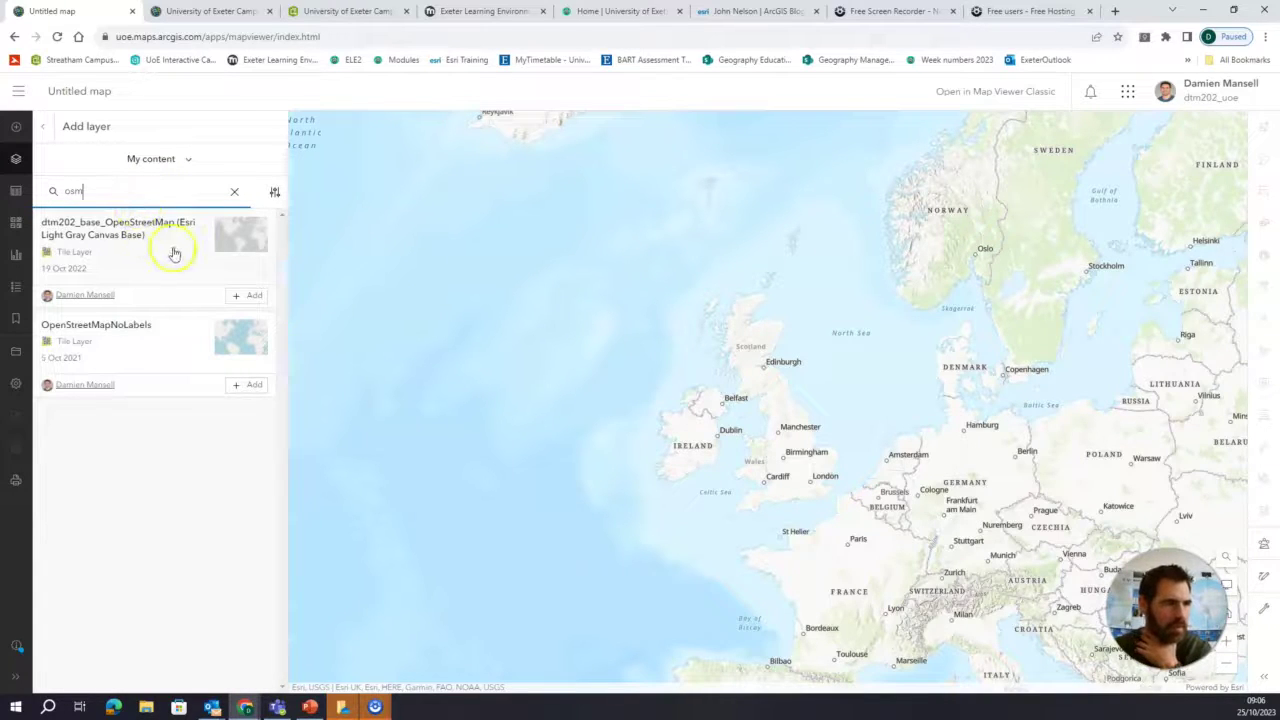
pyautogui.click(172, 251)
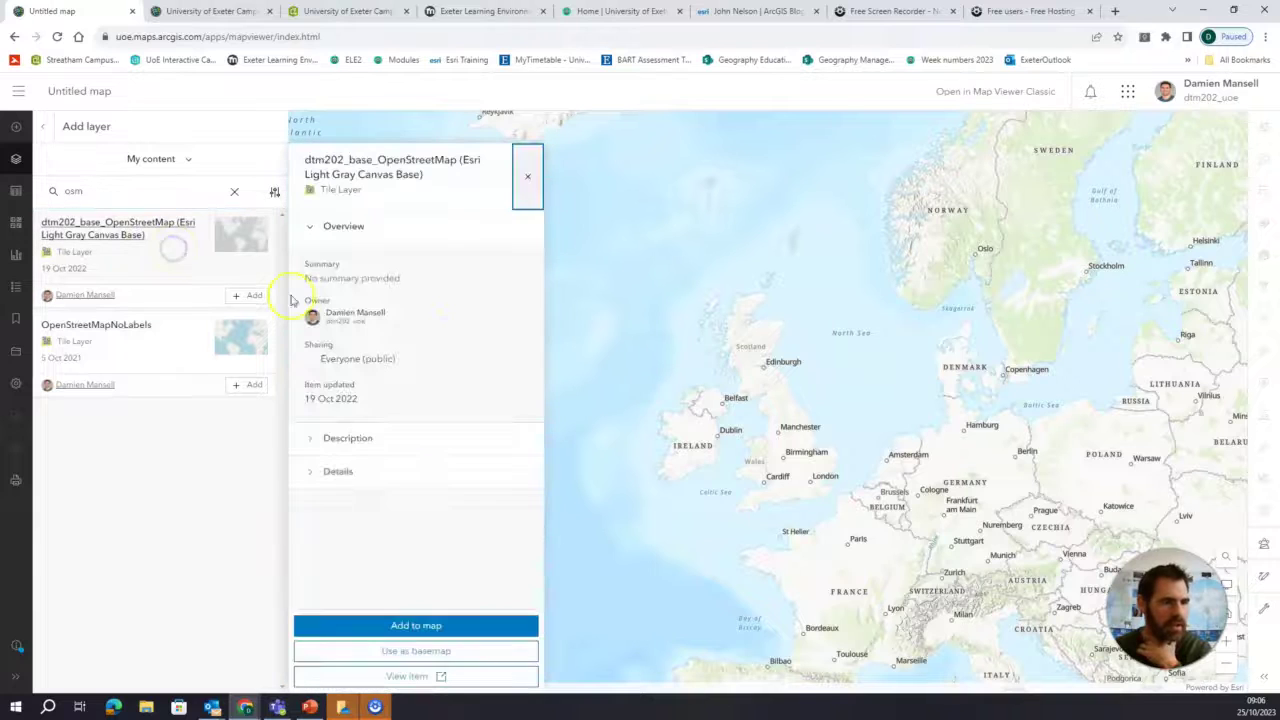
pyautogui.click(433, 652)
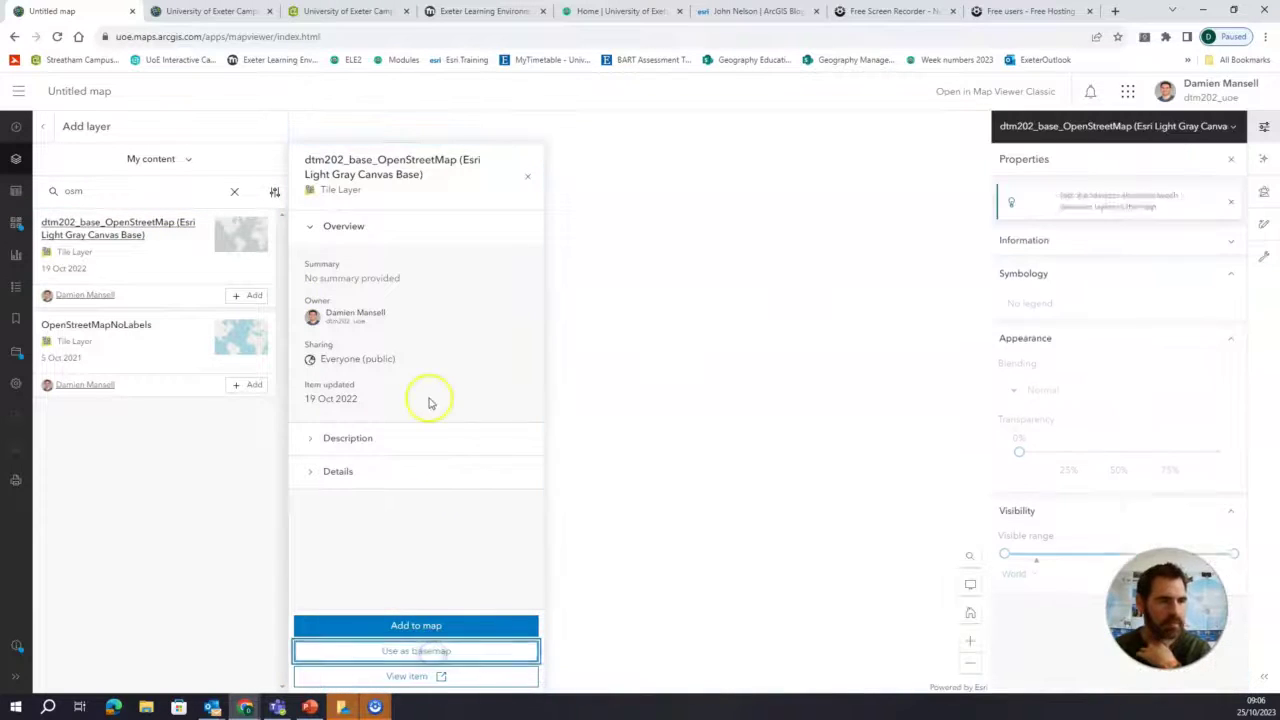
# Close the basemap layer's details and search the account's own layers for "uoe_cookie"
pyautogui.click(529, 181)
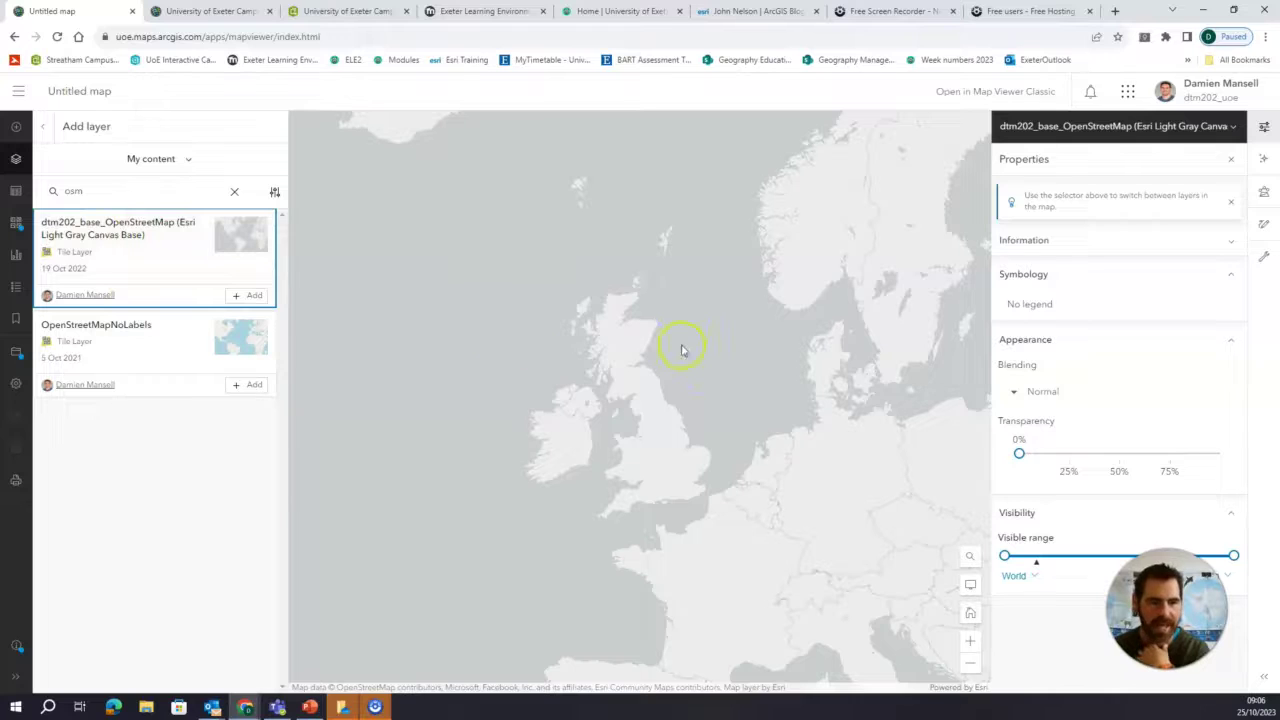
pyautogui.scroll(2, 641, 503)
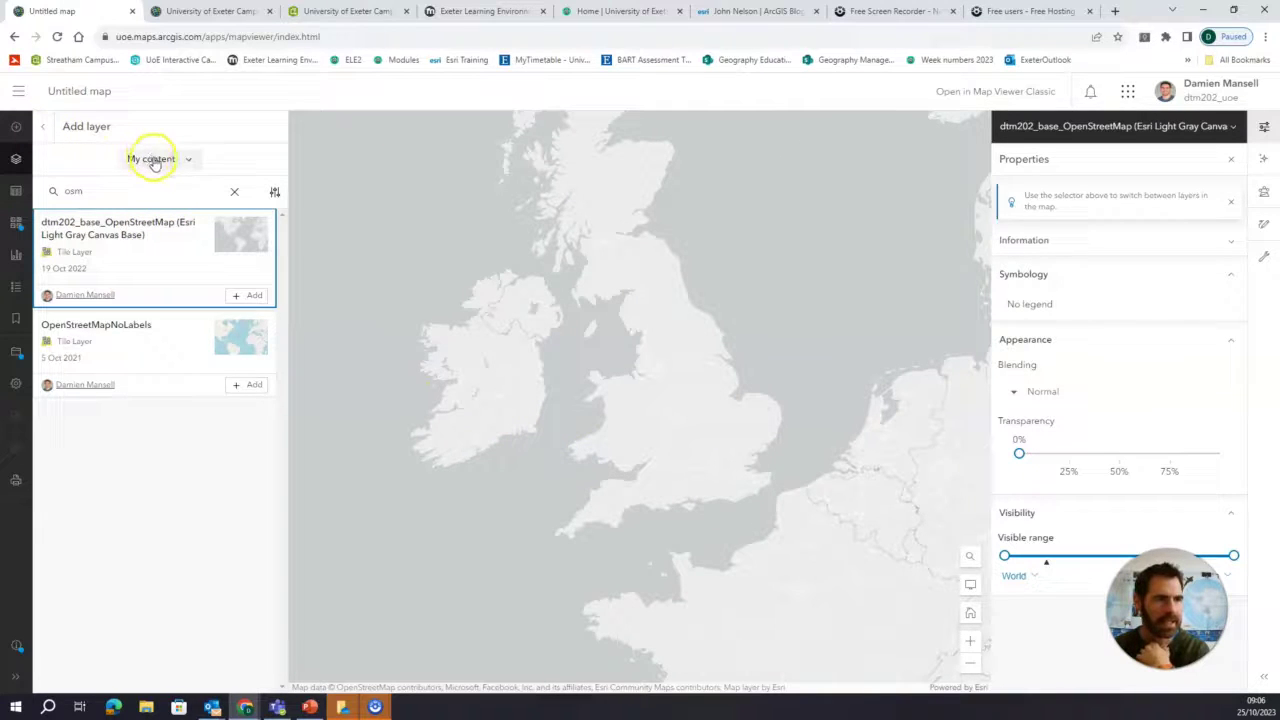
pyautogui.click(138, 184)
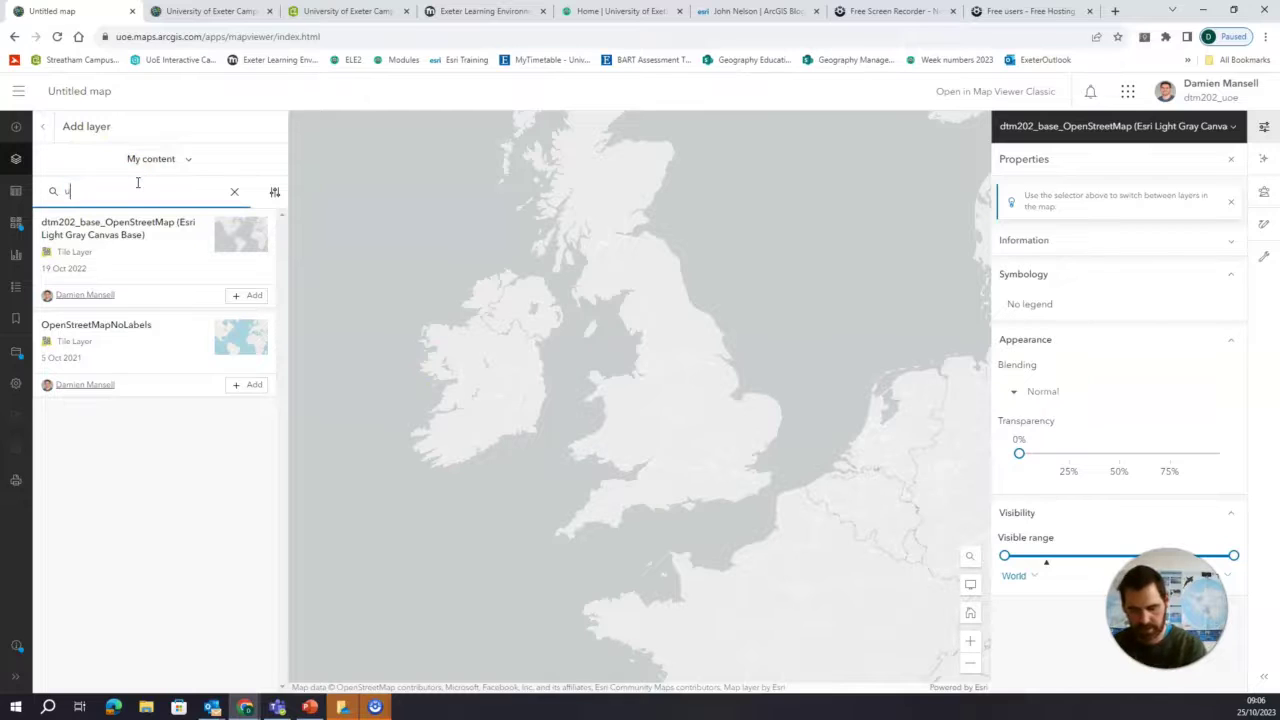
pyautogui.write('uoe_')
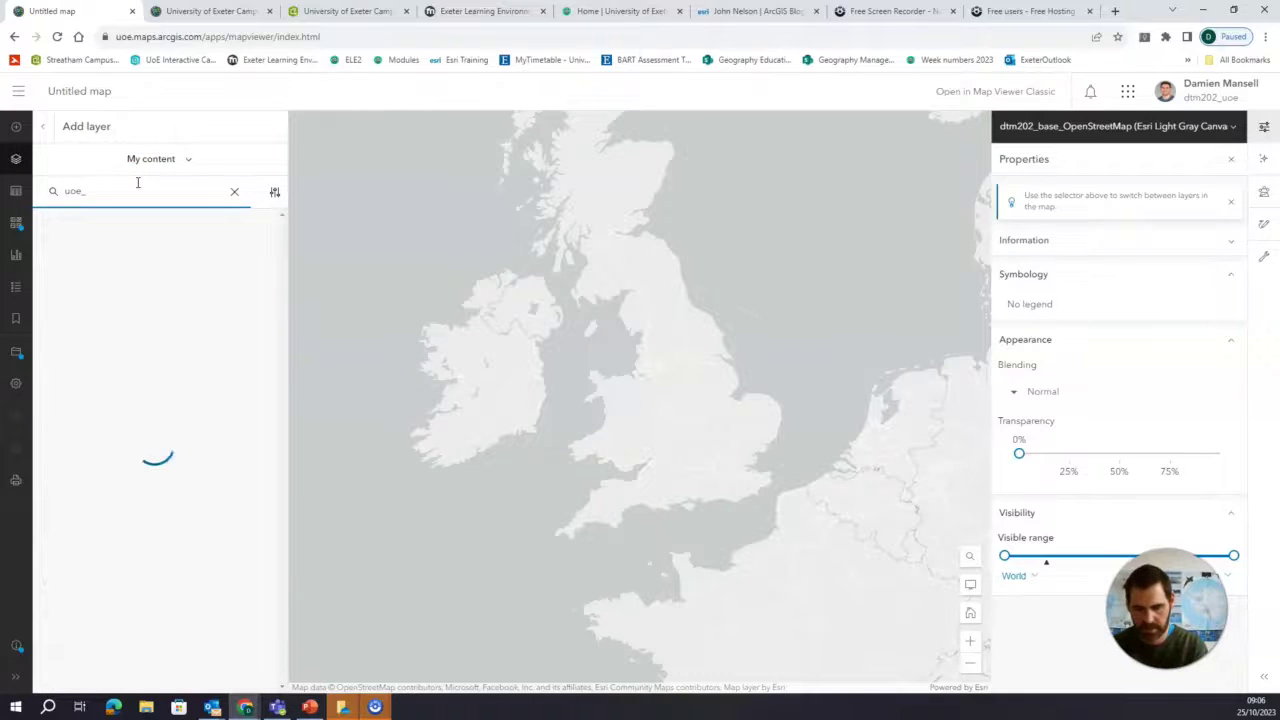
pyautogui.write('cookie')
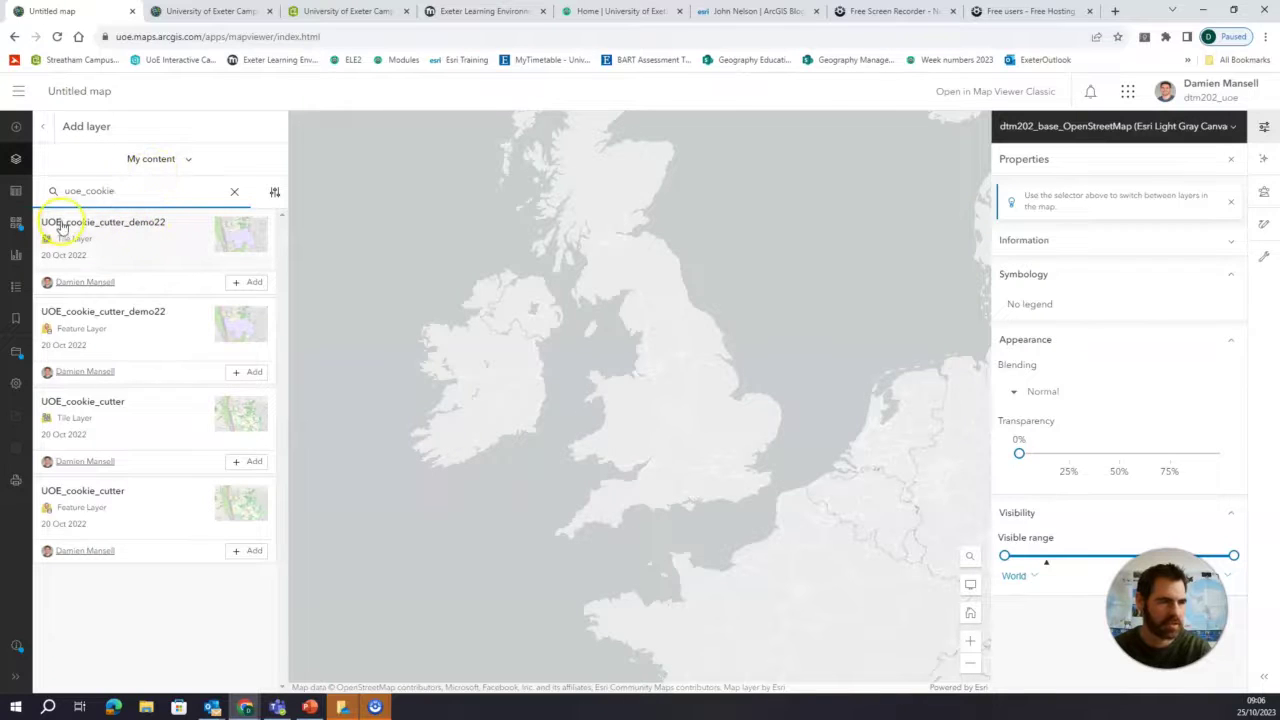
# Add the UOE_cookie_cutter_demo22 tile layer to the map and return to the layer list
pyautogui.click(145, 231)
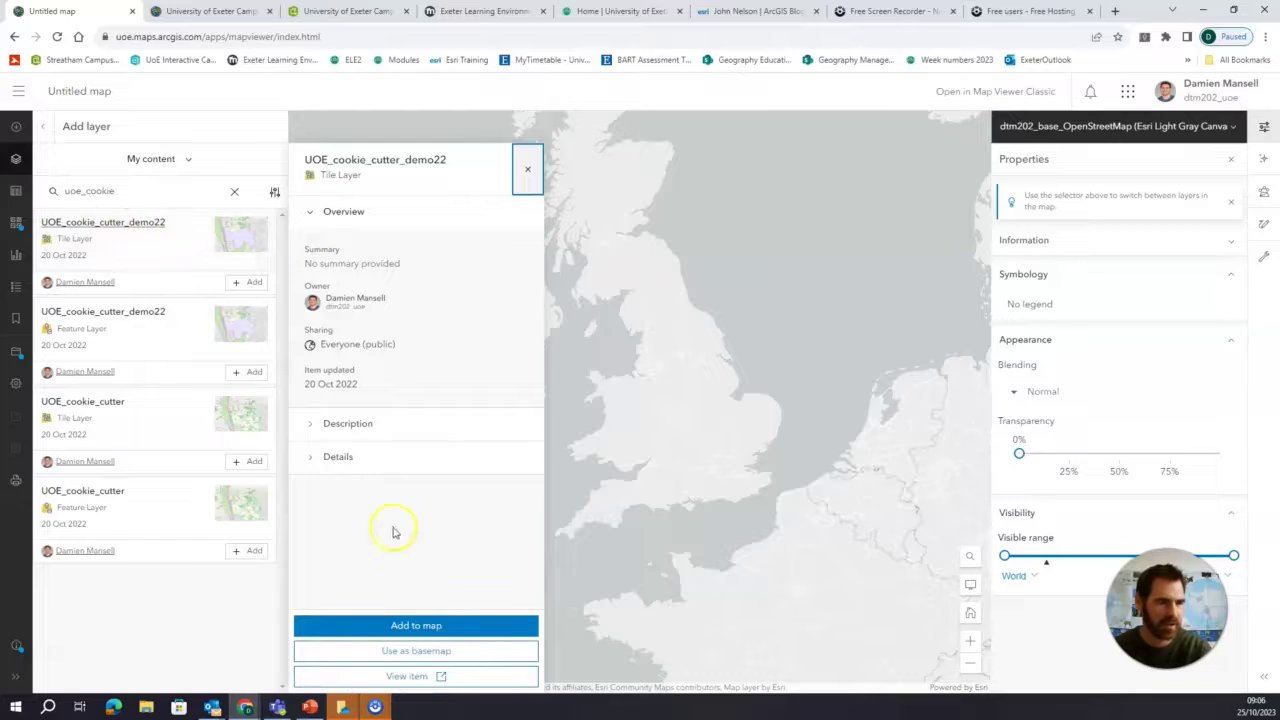
pyautogui.click(437, 626)
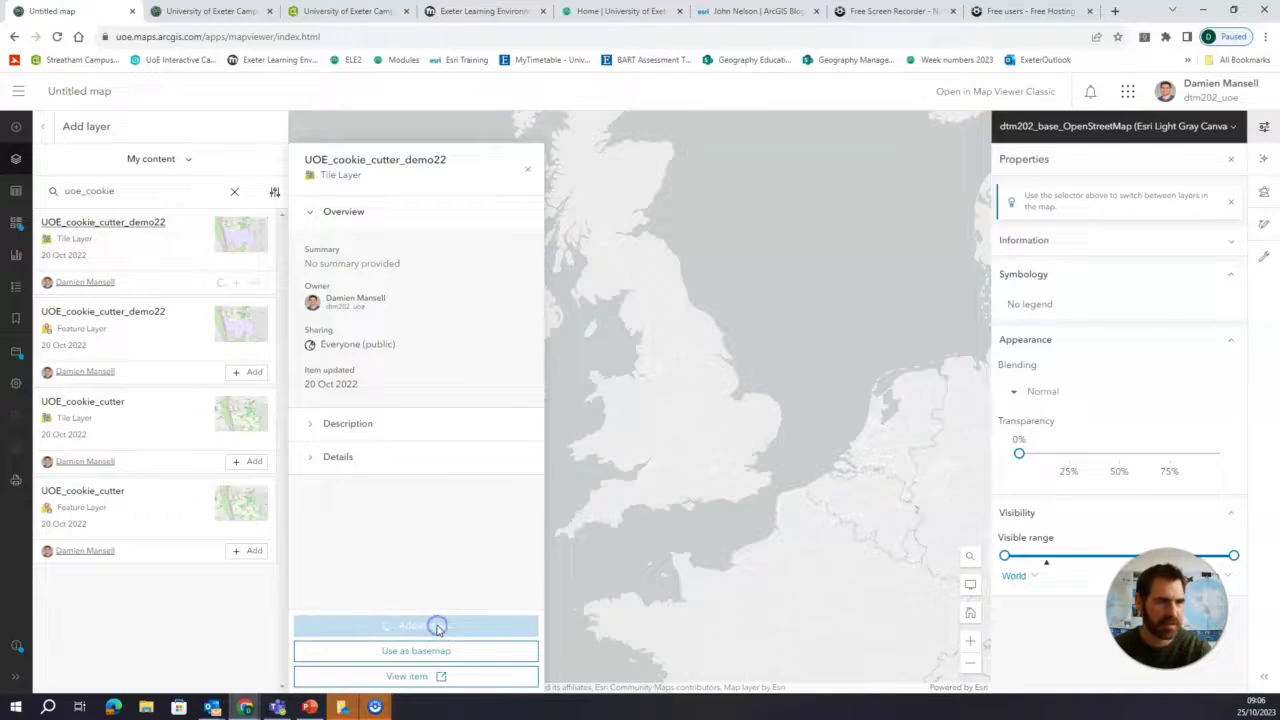
pyautogui.click(529, 172)
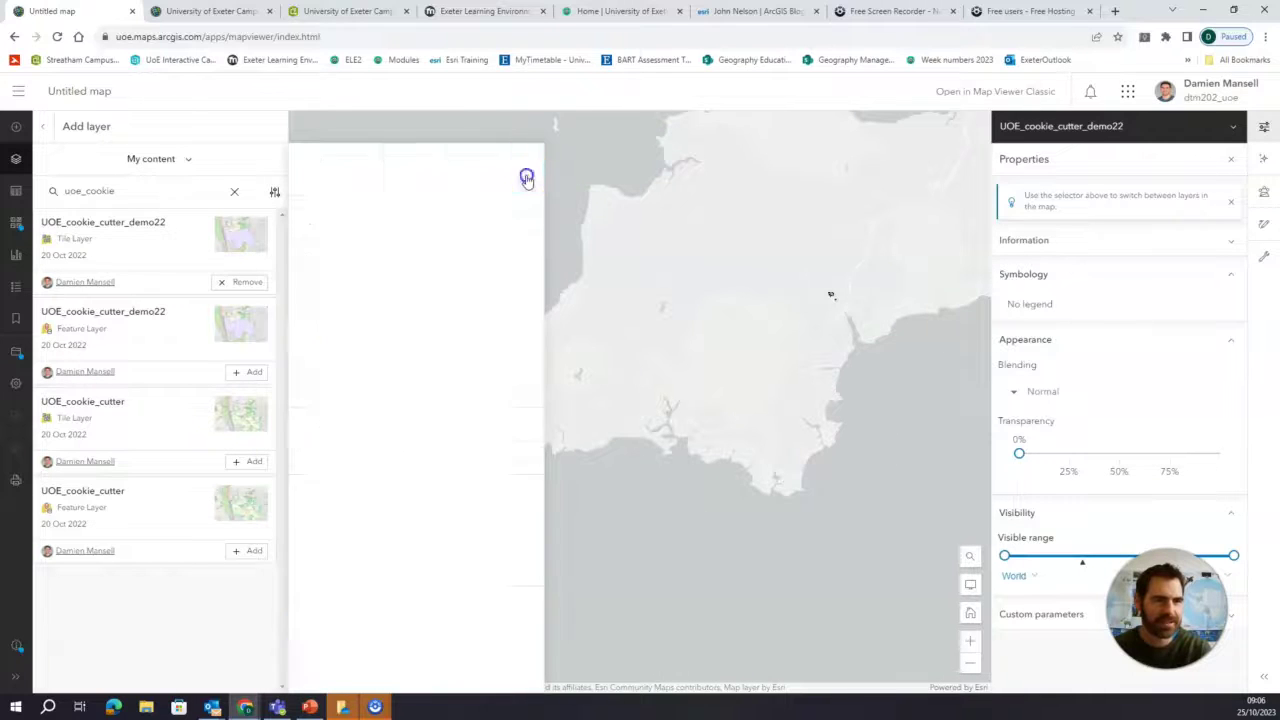
pyautogui.scroll(5, 802, 289)
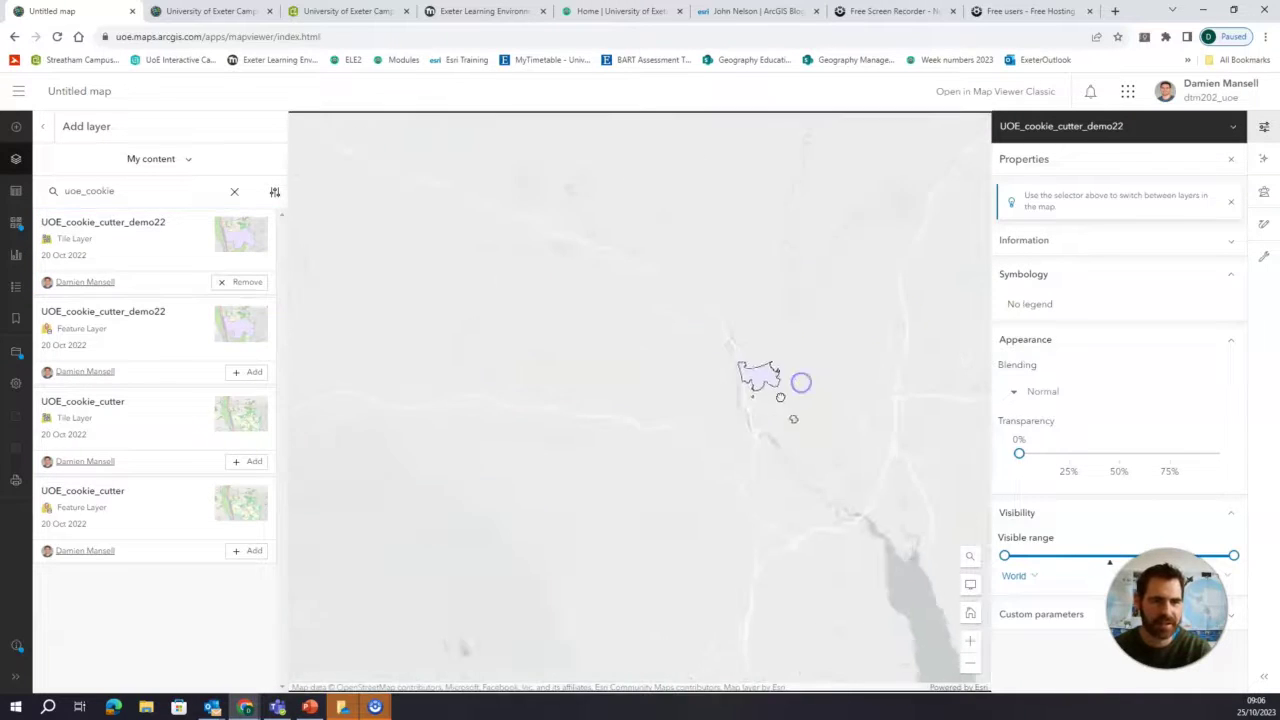
pyautogui.scroll(5, 780, 397)
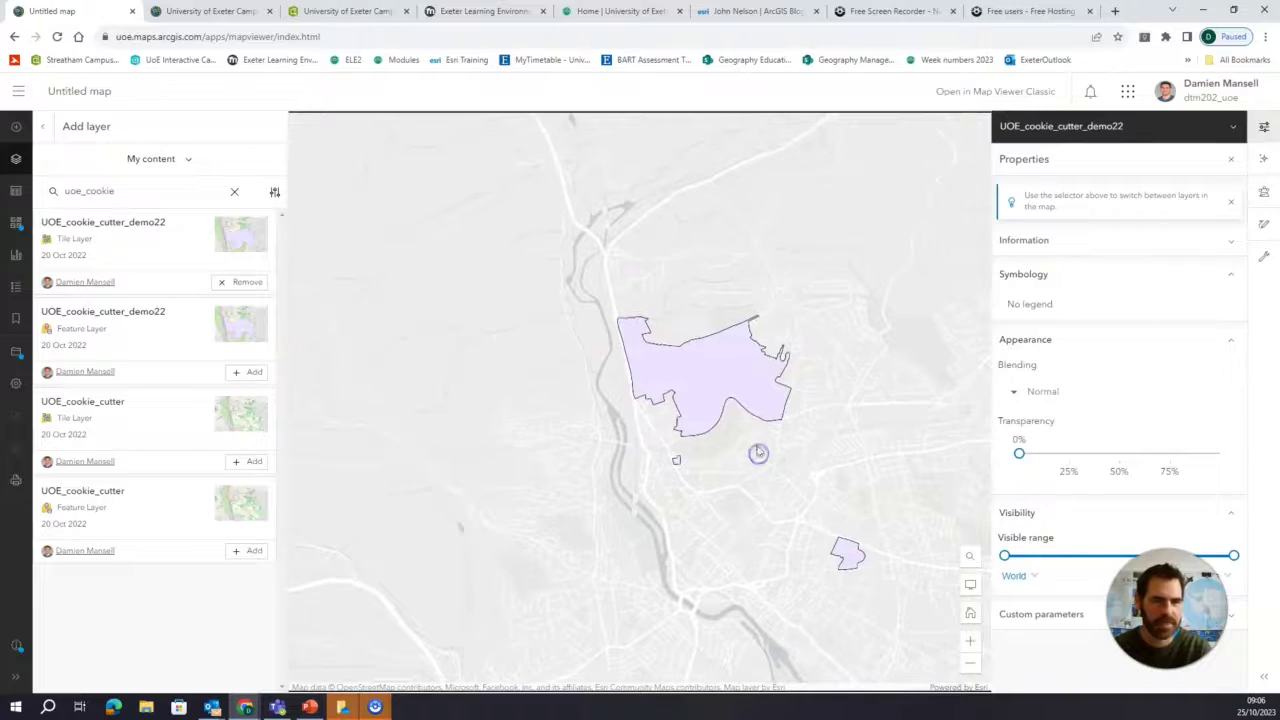
pyautogui.moveTo(1019, 453)
pyautogui.mouseDown()
pyautogui.moveTo(1208, 463)
pyautogui.moveTo(1065, 468)
pyautogui.moveTo(1011, 453)
pyautogui.mouseUp()
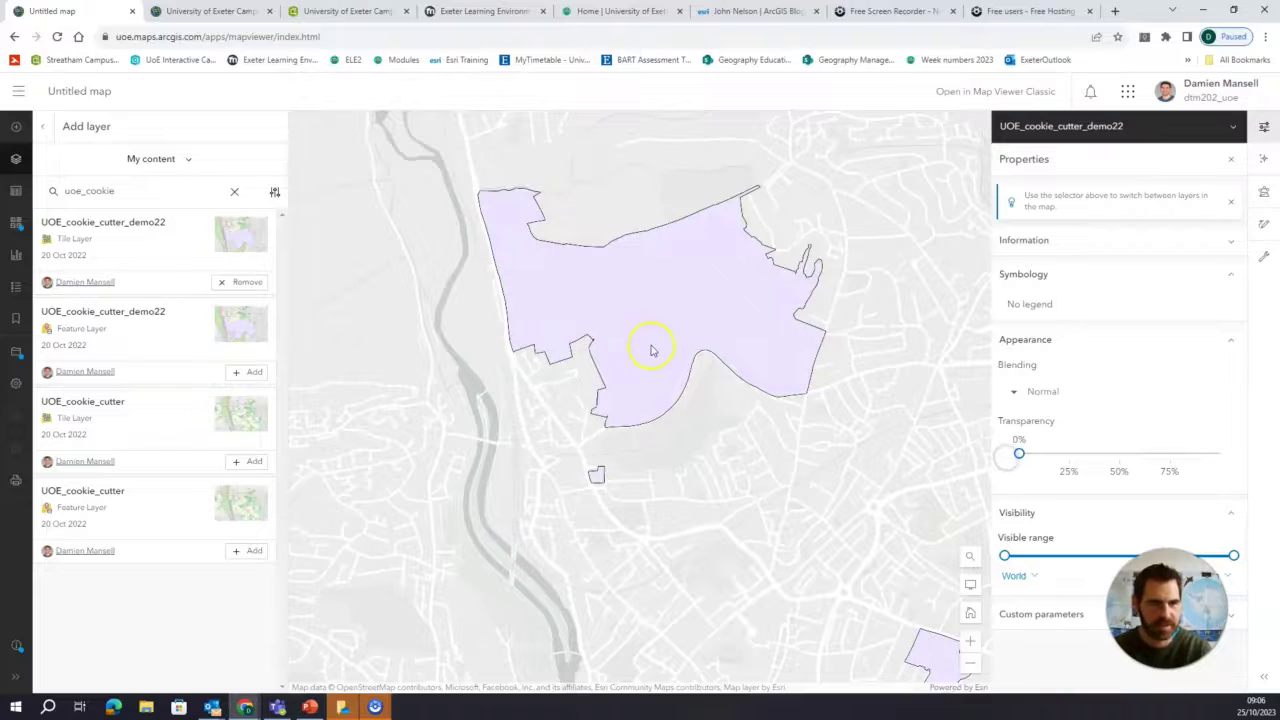
pyautogui.click(43, 126)
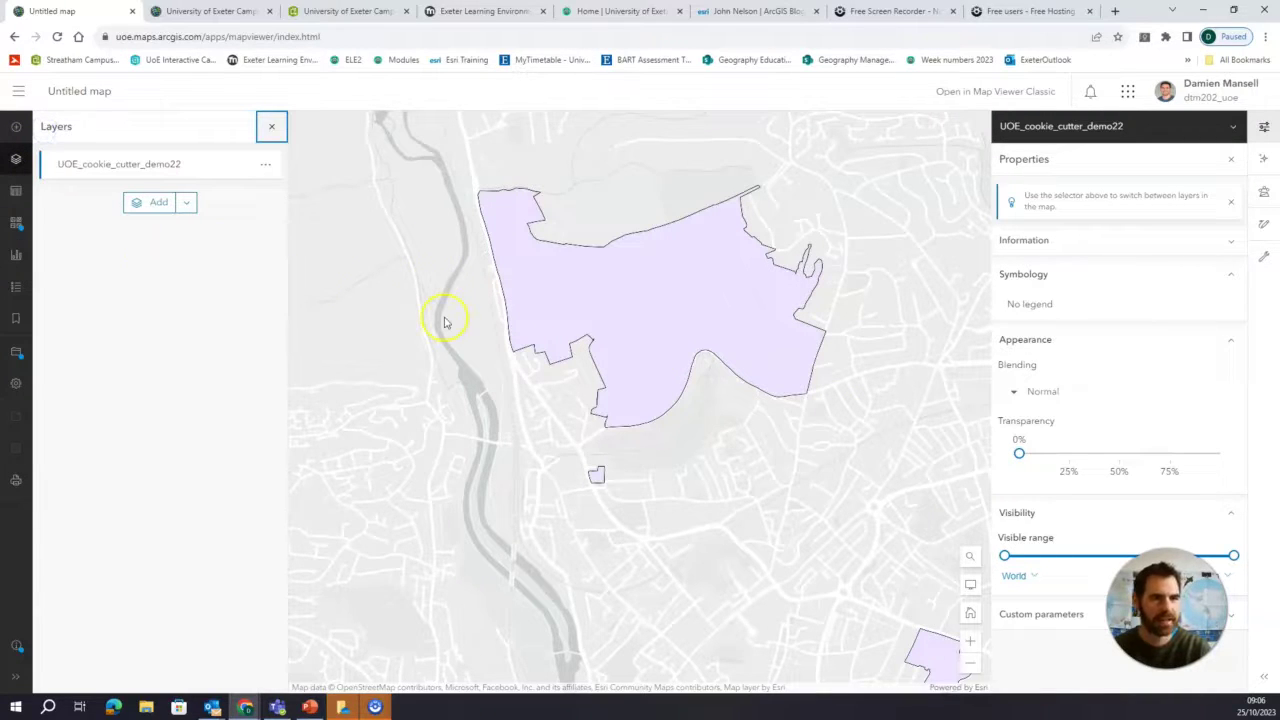
pyautogui.moveTo(420, 333); pyautogui.dragTo(439, 391)
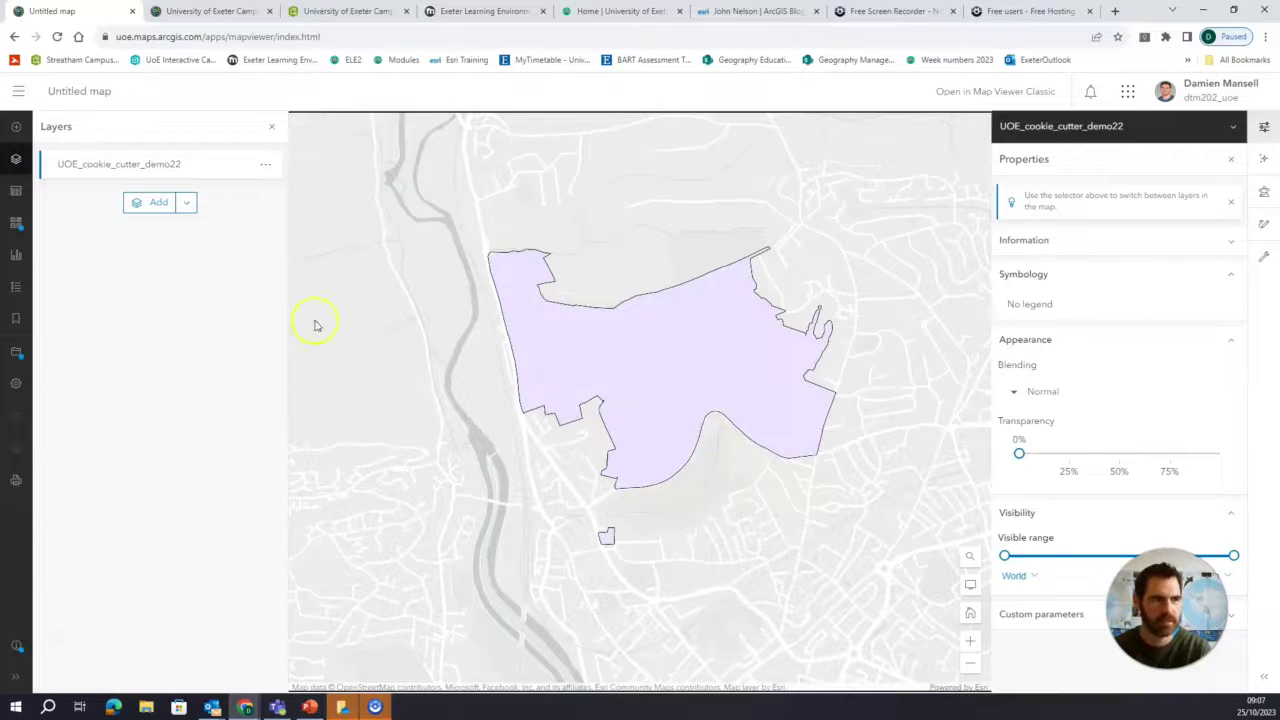
# Search Living Atlas for "osm", add Esri's OpenStreetMap tile layer to the map and return to the layer list
pyautogui.click(155, 202)
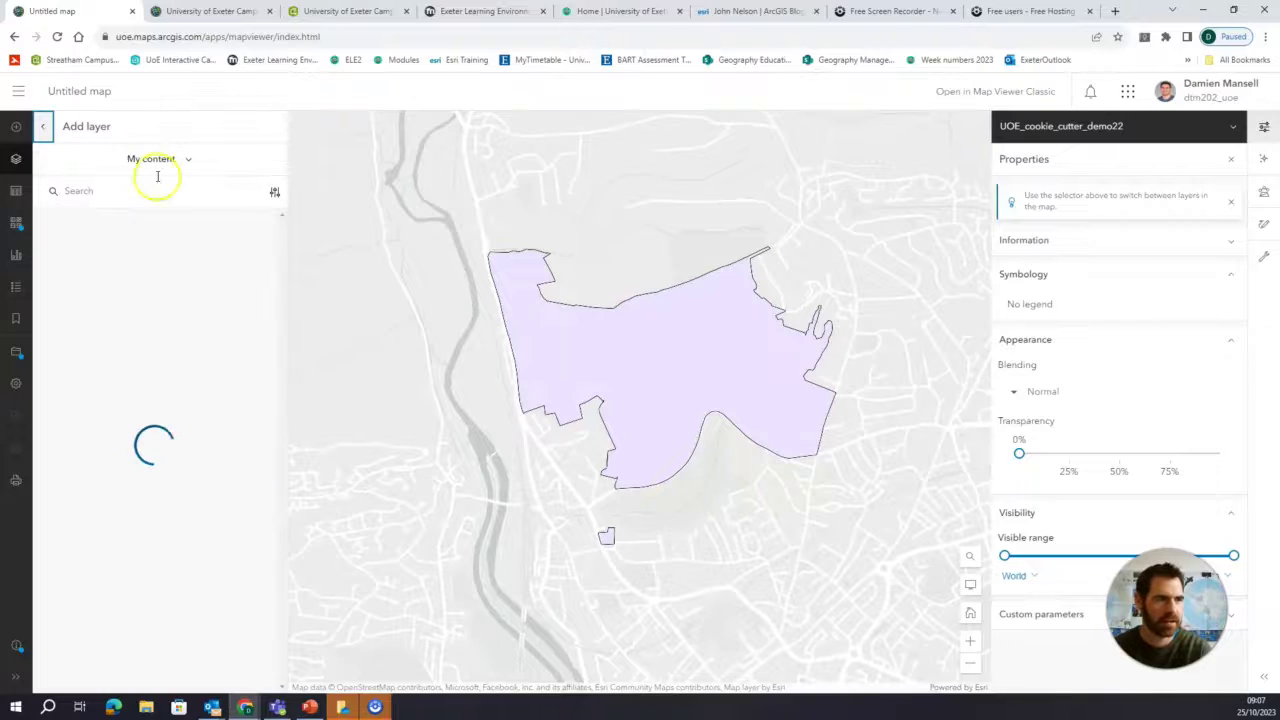
pyautogui.click(158, 164)
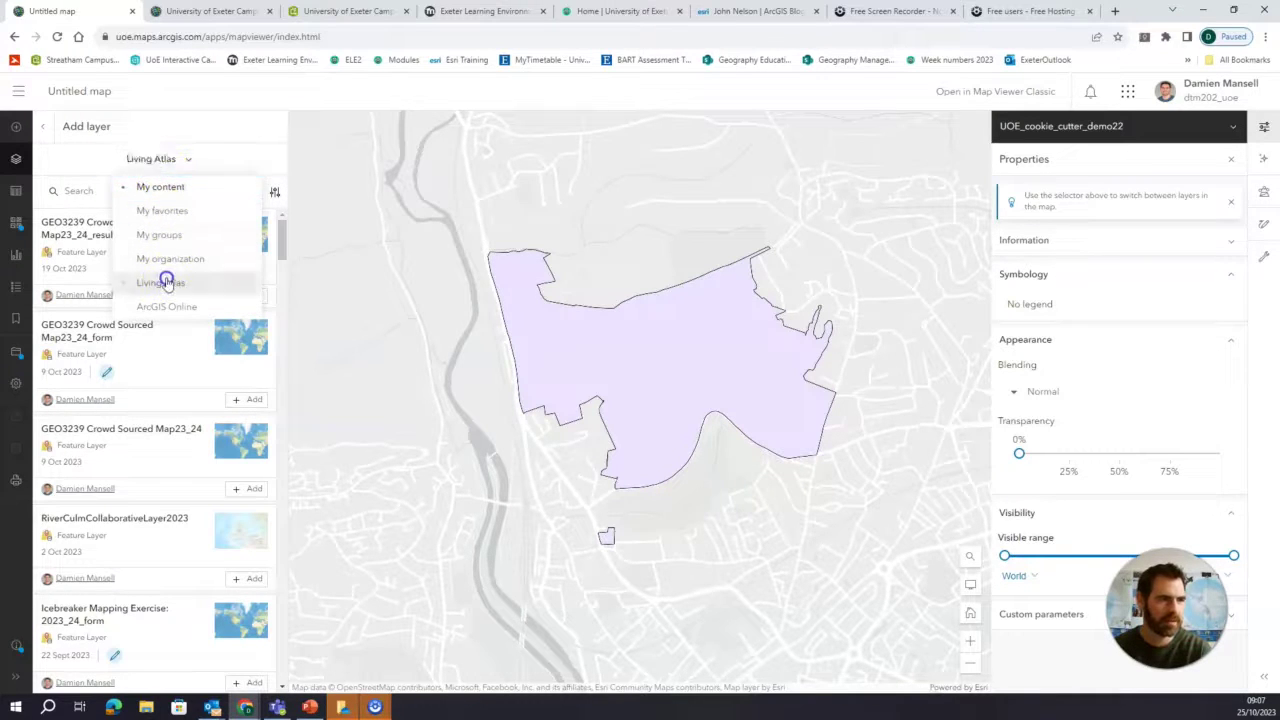
pyautogui.click(166, 280)
pyautogui.click(157, 191)
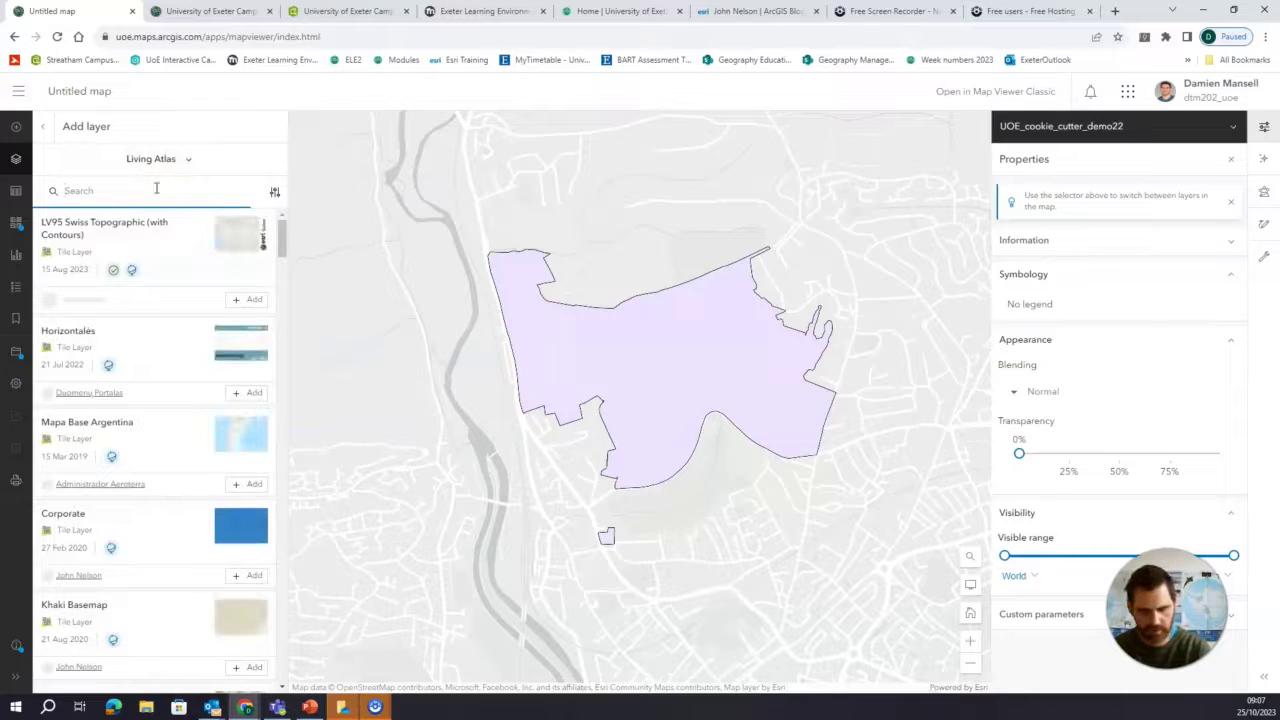
pyautogui.write('osm')
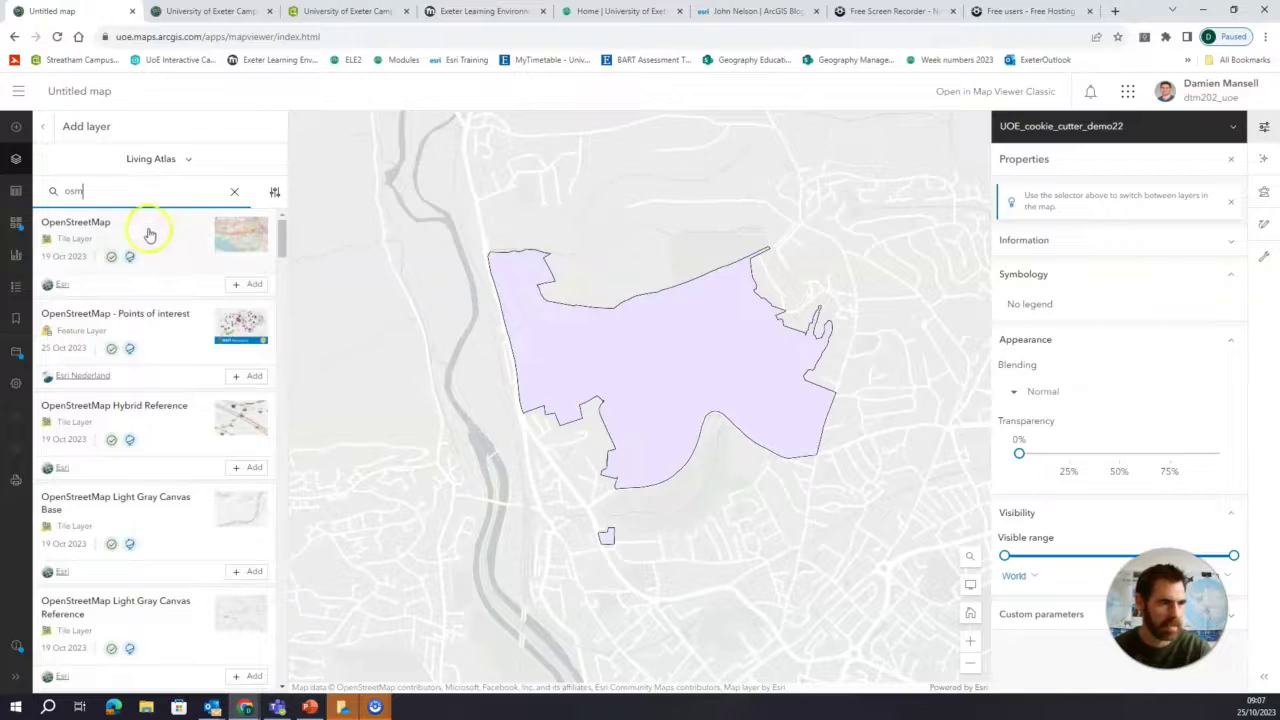
pyautogui.click(251, 286)
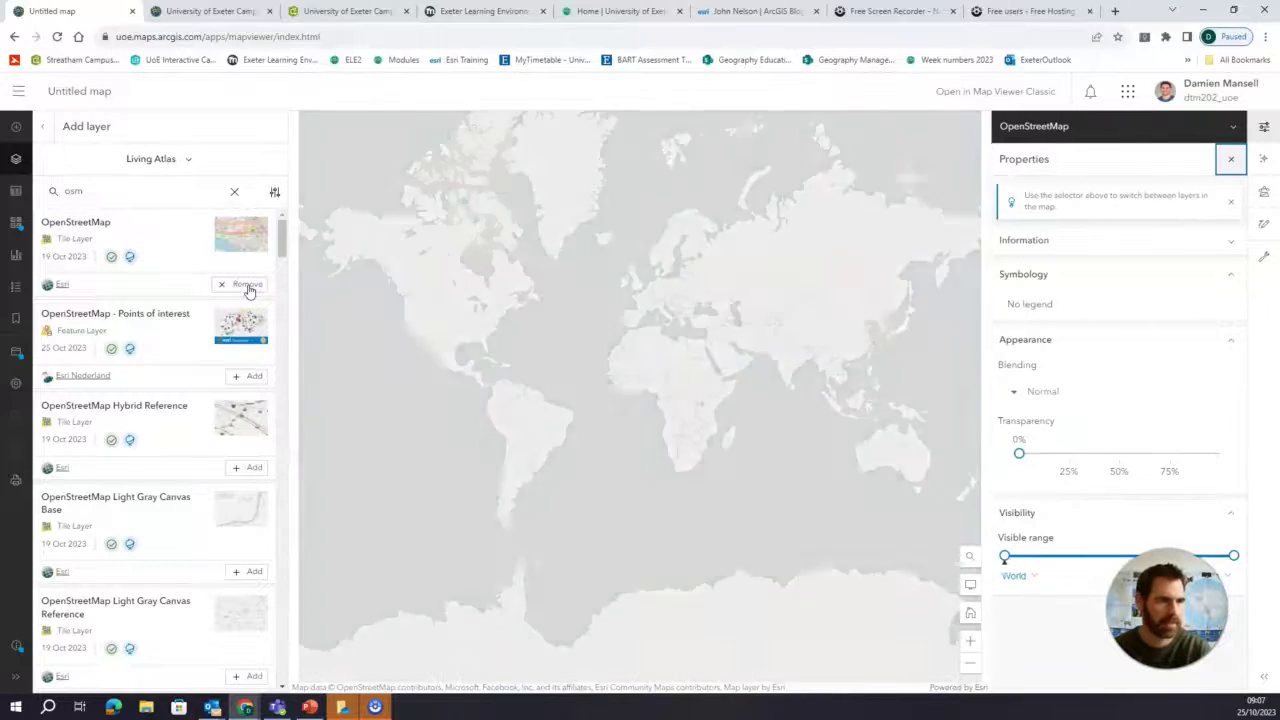
pyautogui.click(233, 194)
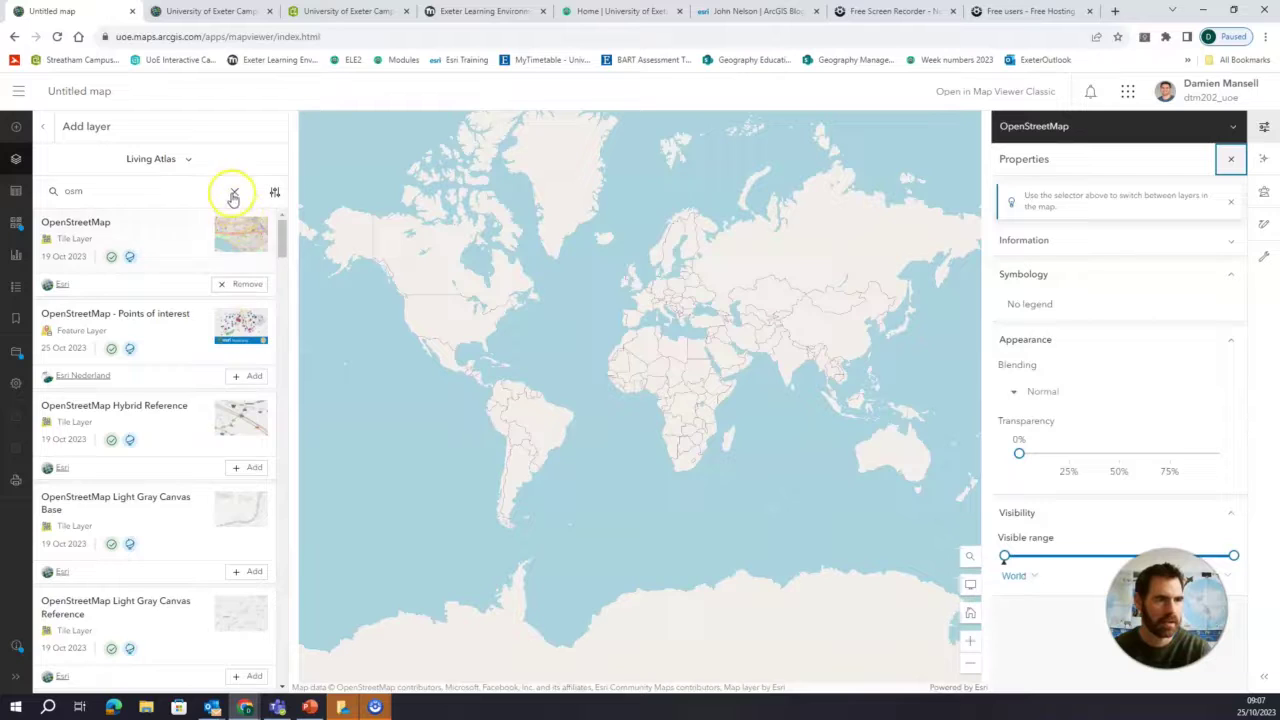
pyautogui.click(43, 126)
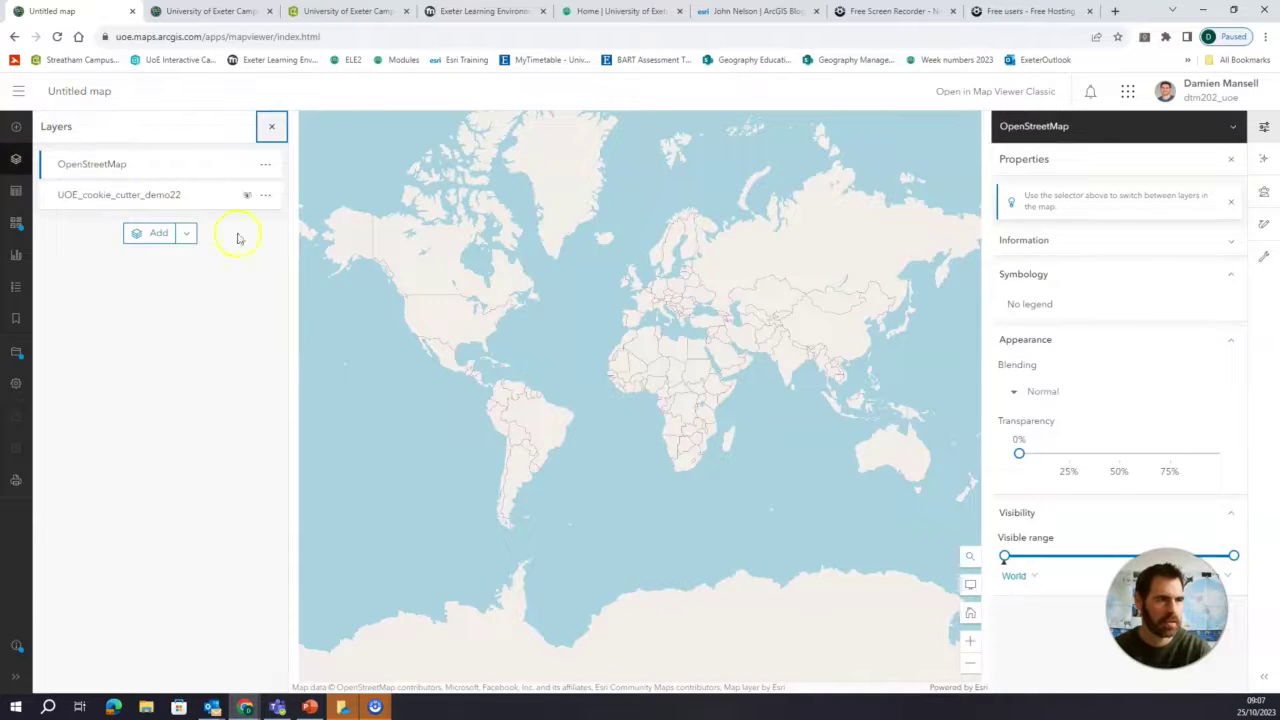
# Move the OpenStreetMap layer below UOE_cookie_cutter_demo22 so the campus shapes are drawn over it around Exeter
pyautogui.scroll(6, 677, 280)
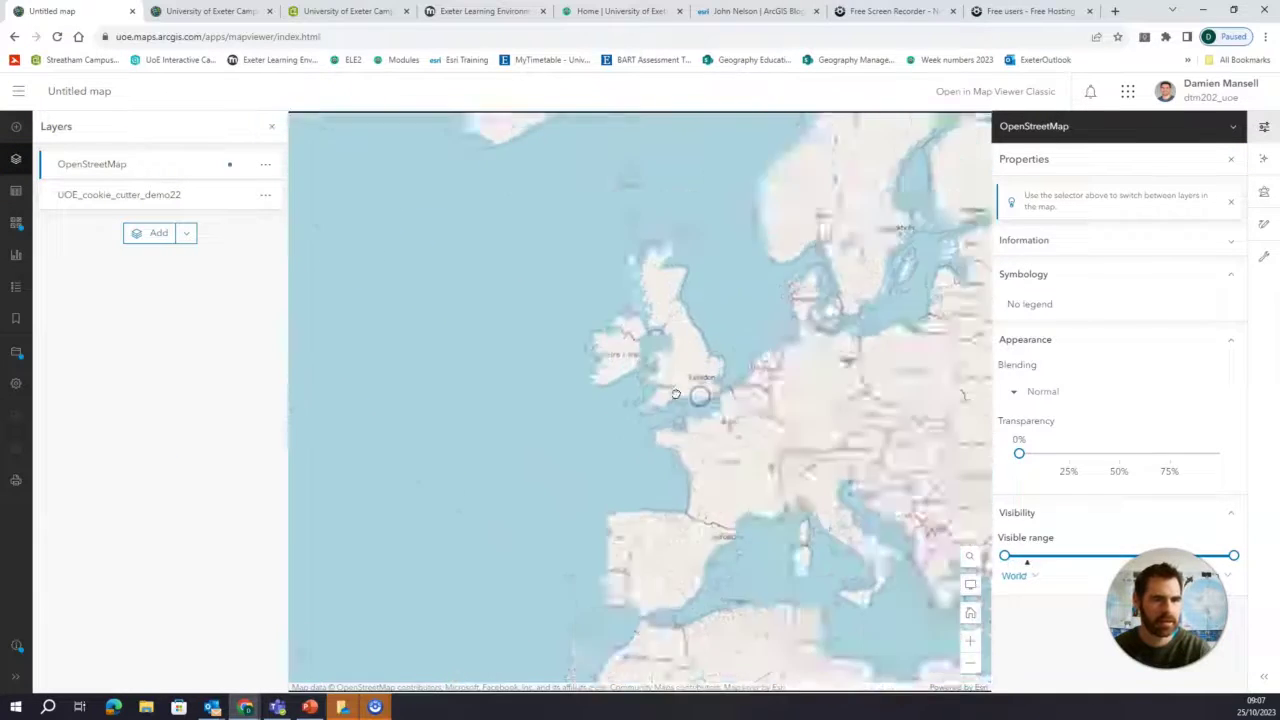
pyautogui.scroll(4, 674, 393)
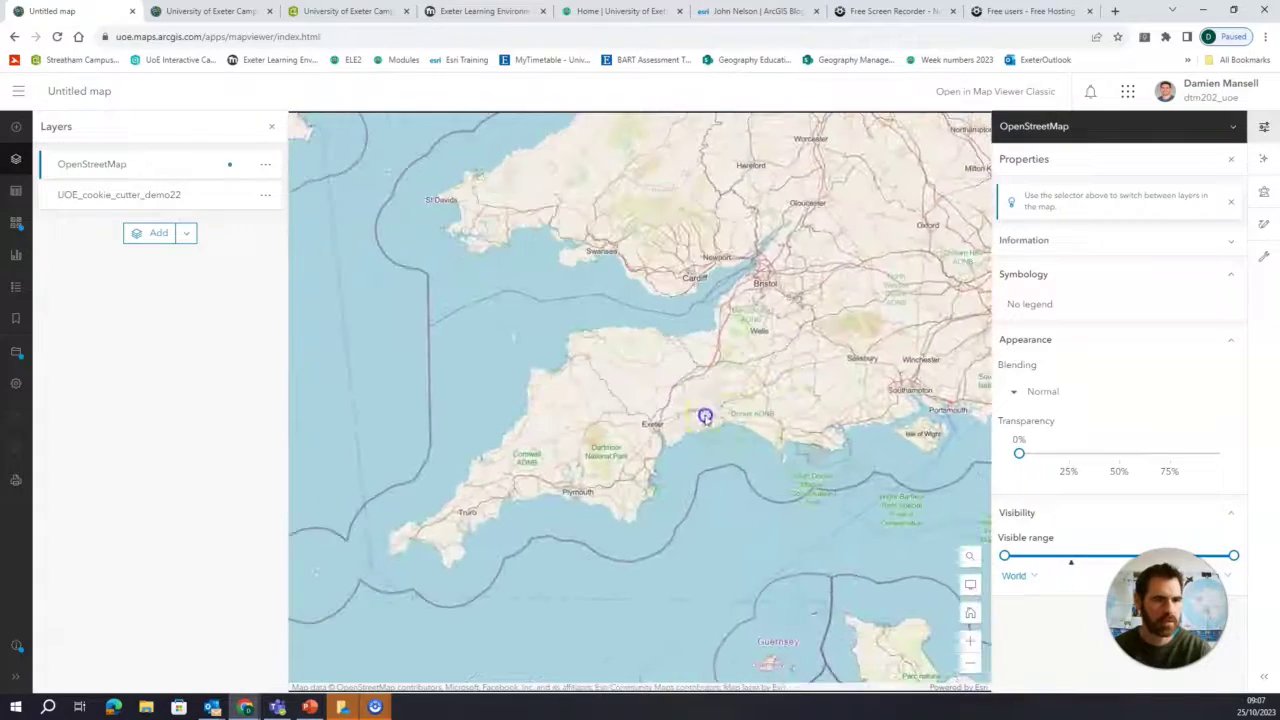
pyautogui.scroll(5, 648, 431)
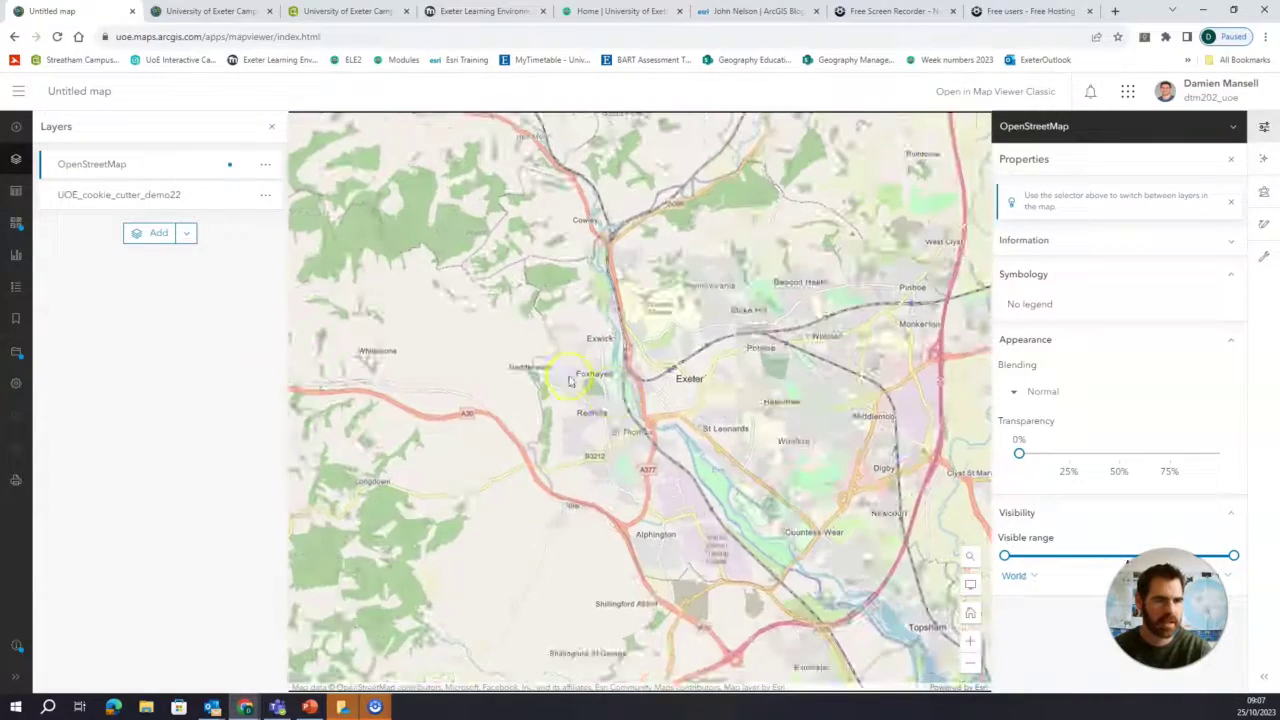
pyautogui.moveTo(157, 166); pyautogui.dragTo(149, 211)
pyautogui.scroll(2, 657, 331)
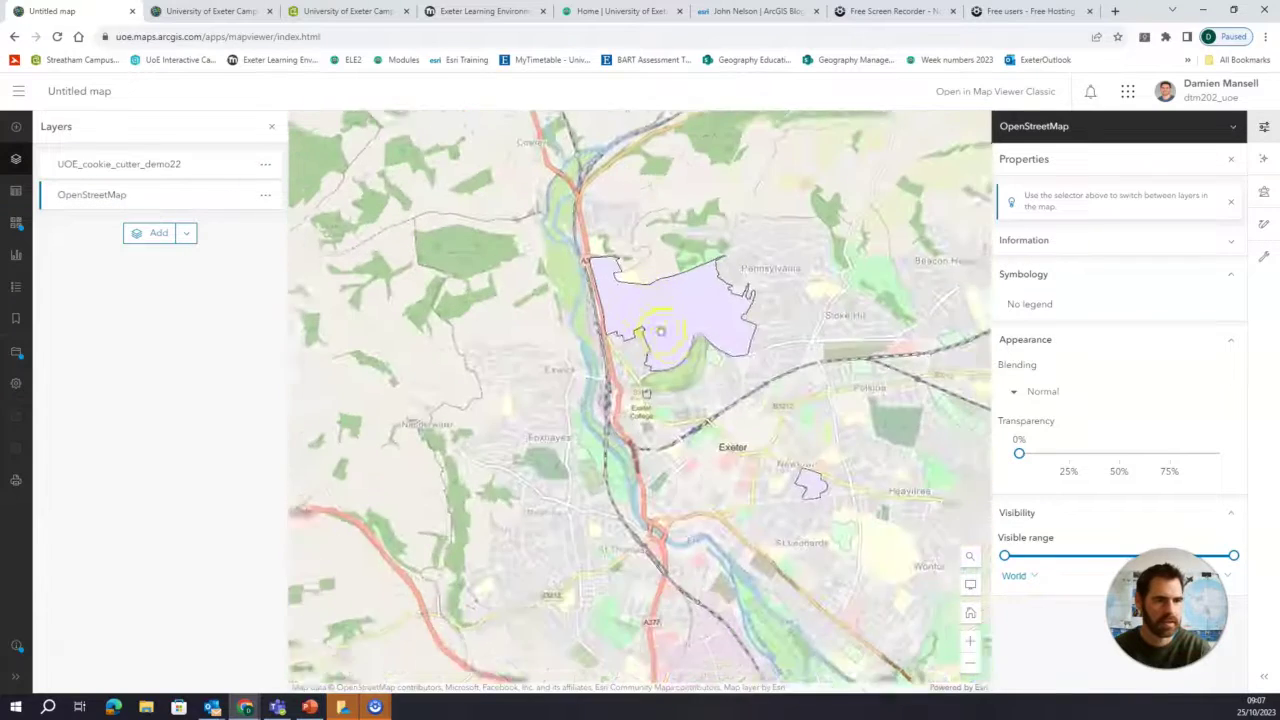
pyautogui.moveTo(657, 331); pyautogui.dragTo(677, 394)
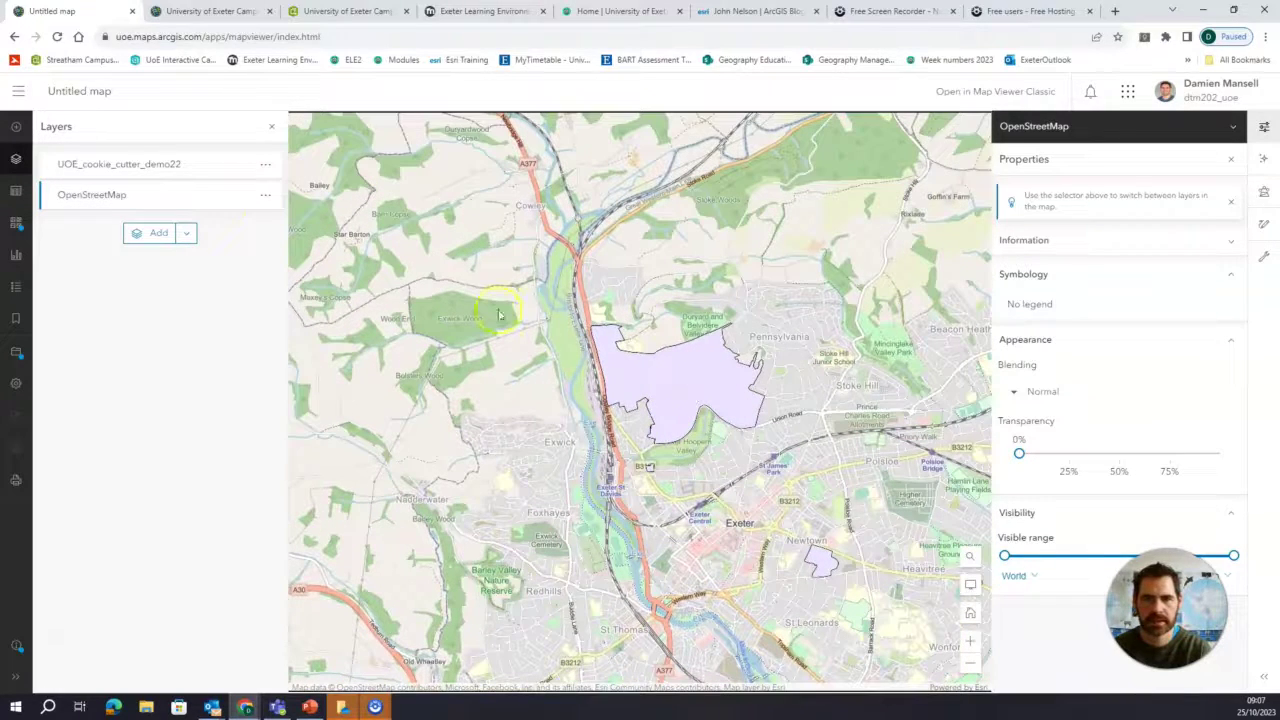
# Set the blending mode of the UOE_cookie_cutter_demo22 layer to Destination Atop and check the Streatham campus cut-out
pyautogui.click(178, 164)
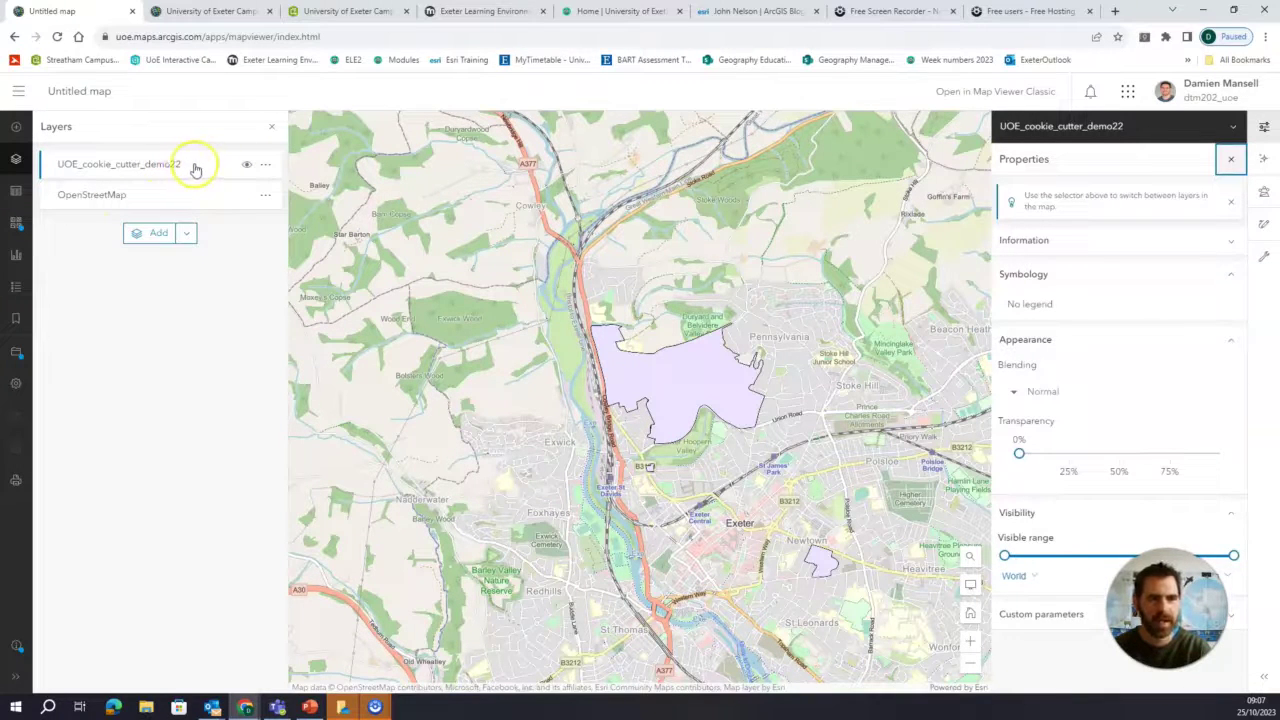
pyautogui.click(1033, 391)
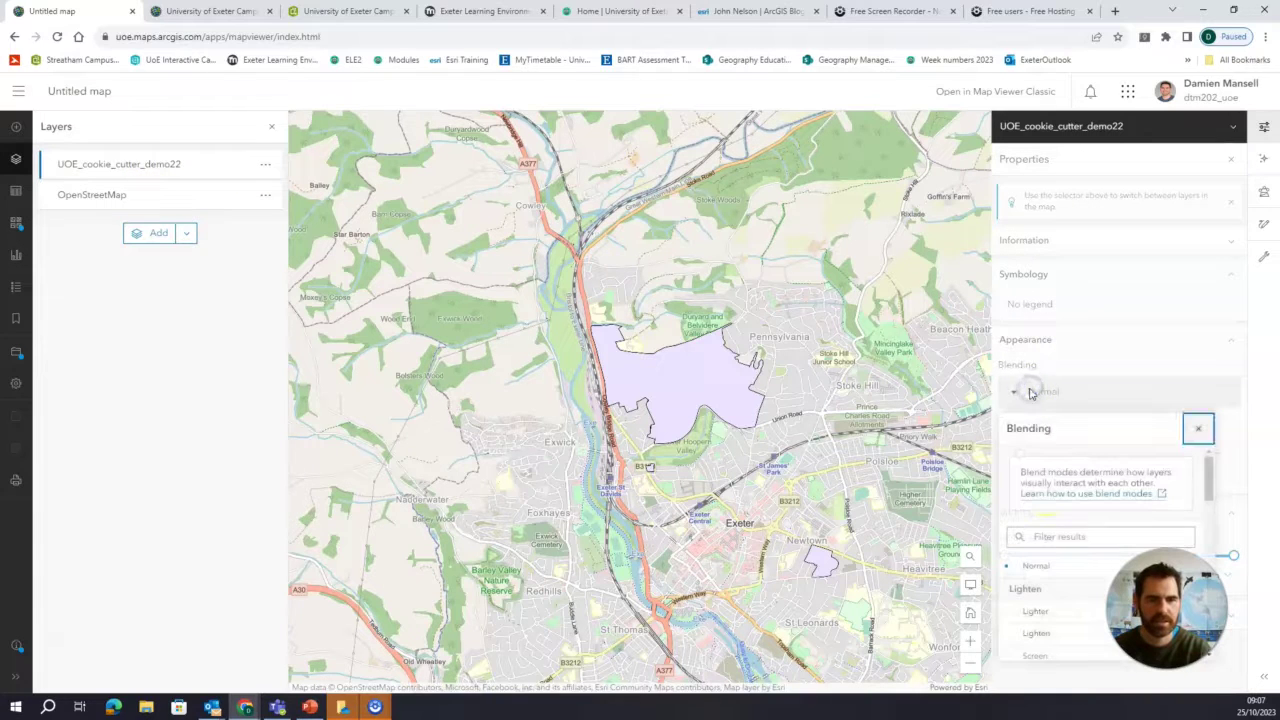
pyautogui.scroll(-5, 1052, 525)
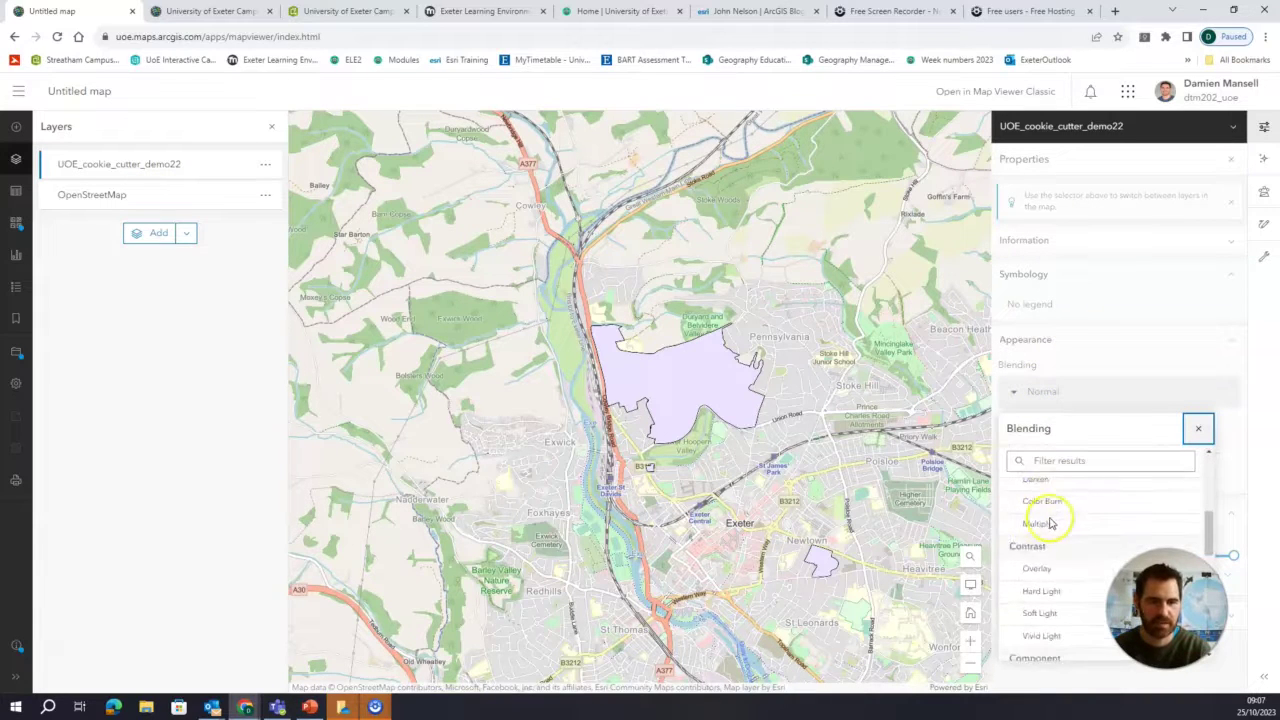
pyautogui.scroll(-6, 1052, 523)
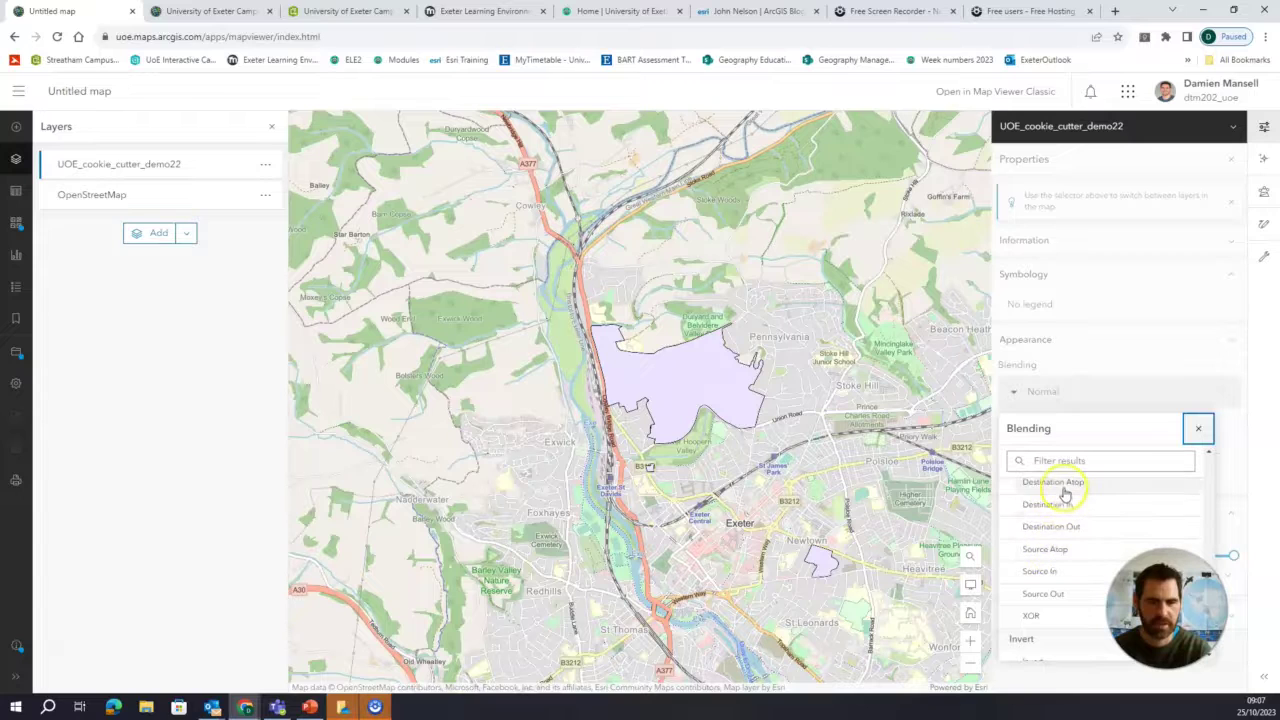
pyautogui.click(1064, 489)
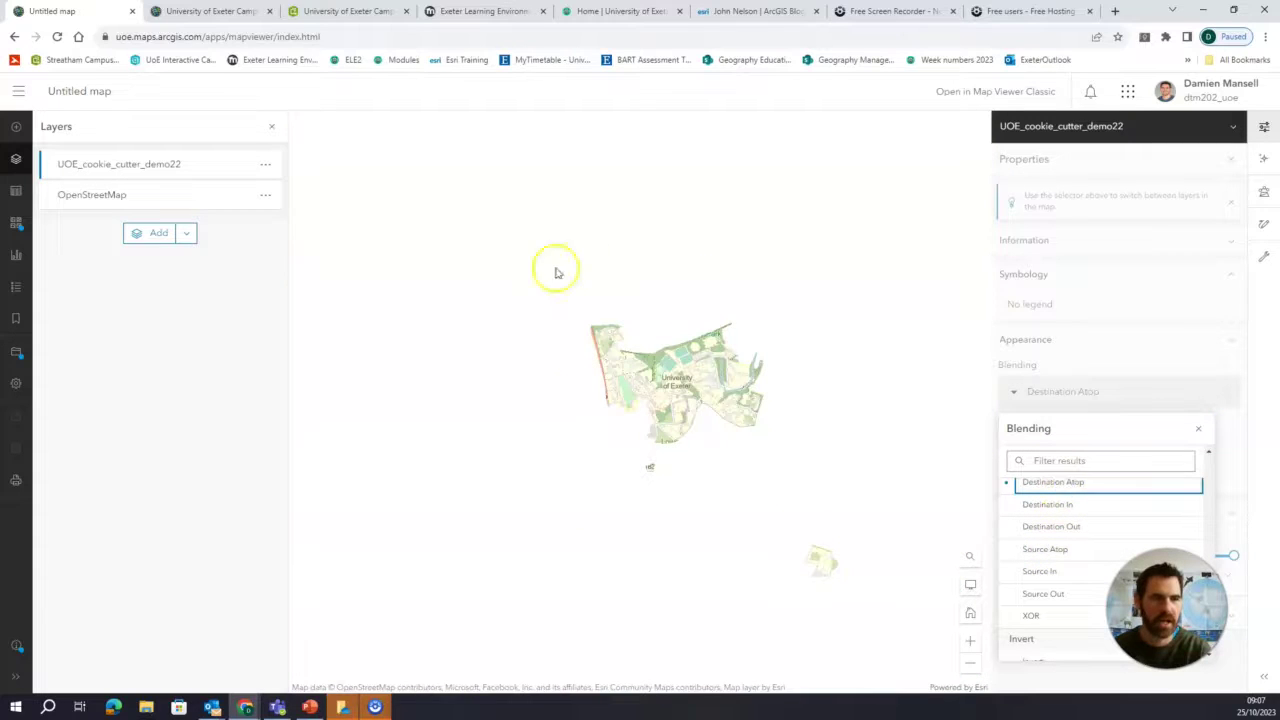
pyautogui.scroll(2, 695, 372)
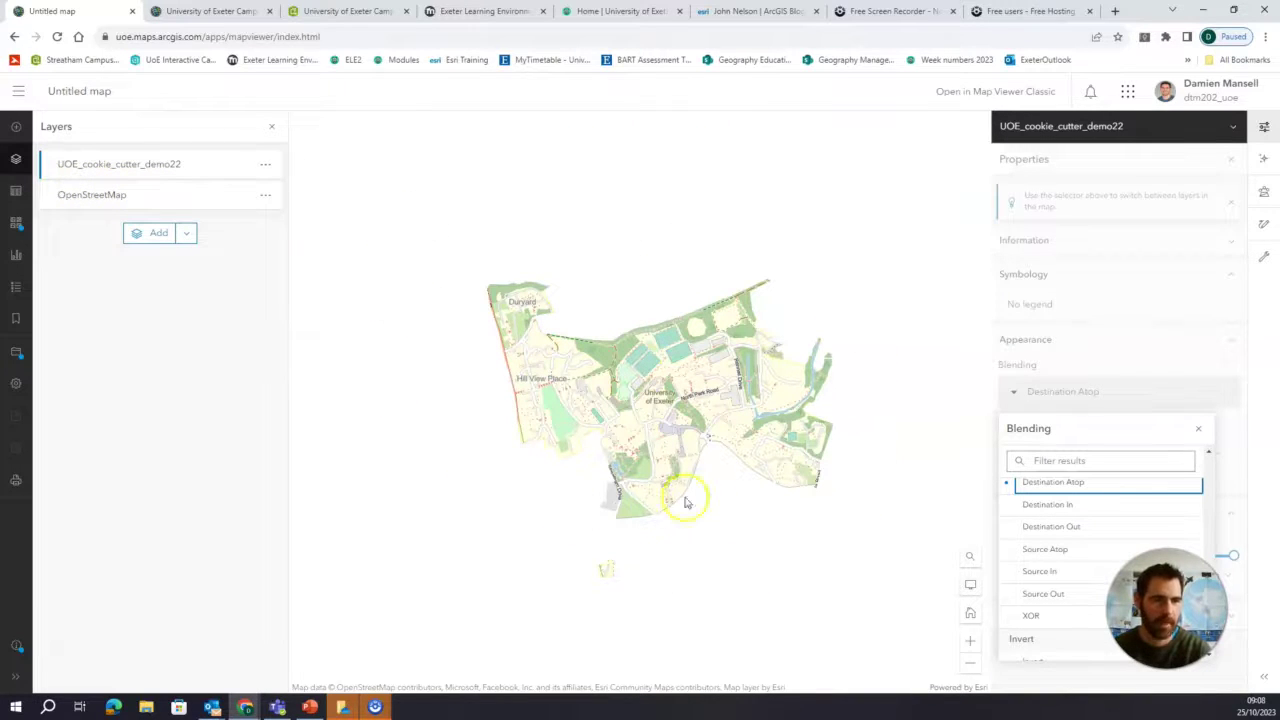
pyautogui.scroll(2, 676, 388)
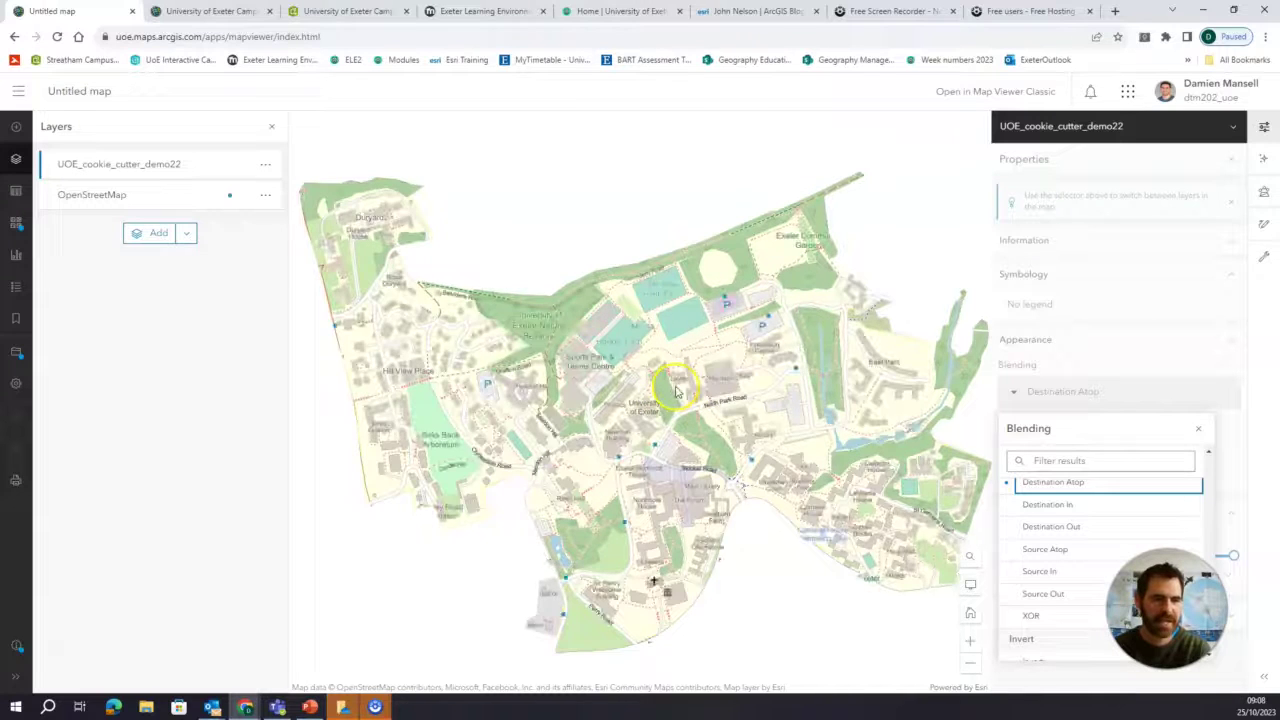
pyautogui.scroll(-2, 711, 223)
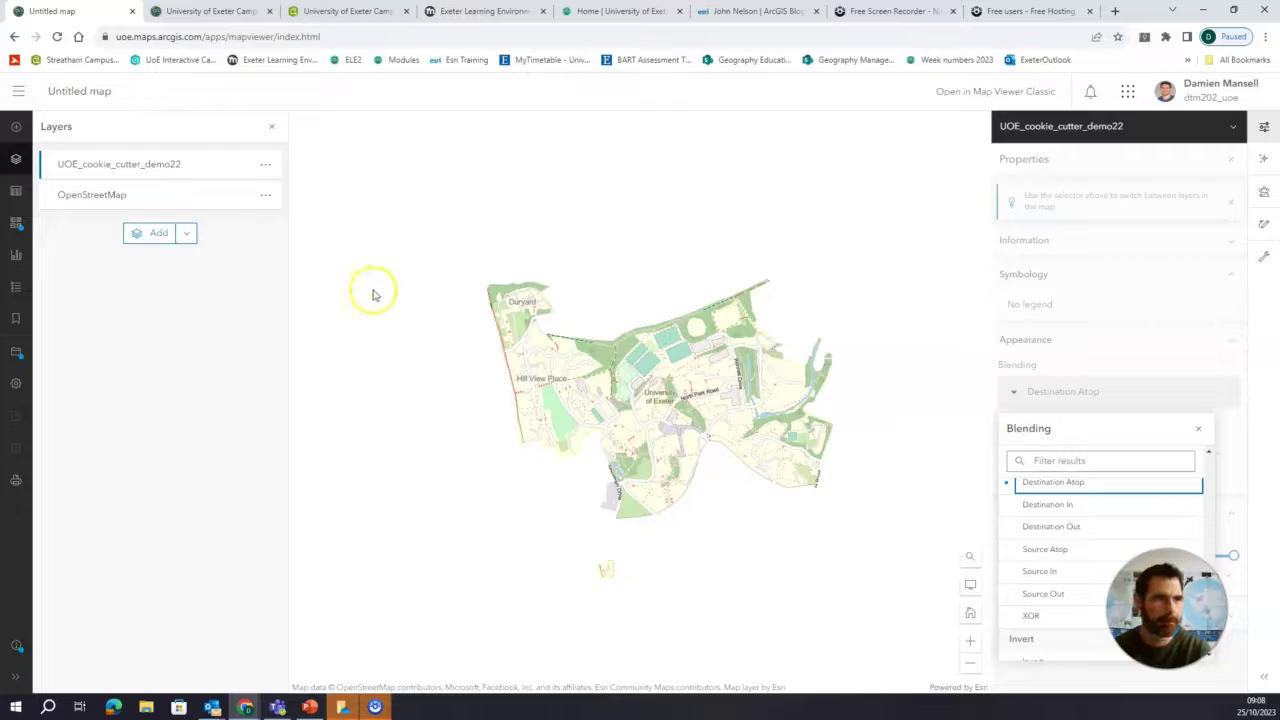
# Place the UOE_cookie_cutter_demo22 layer in a new group layer
pyautogui.click(265, 165)
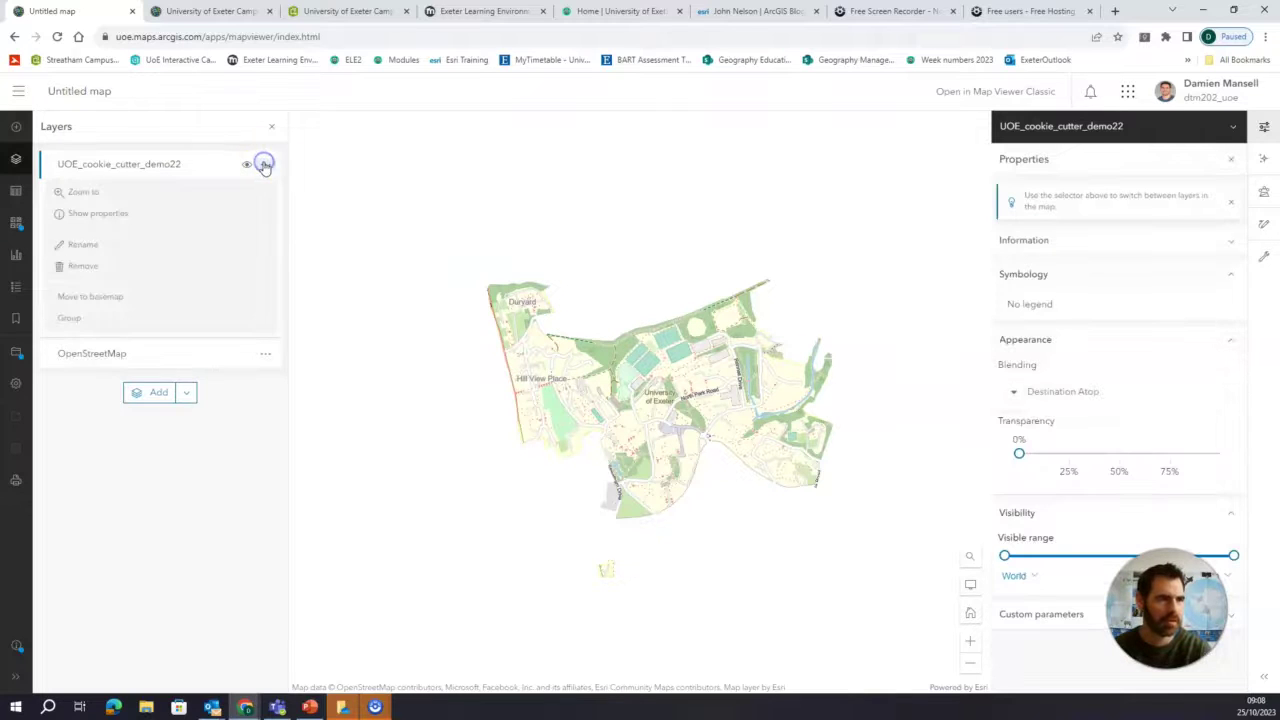
pyautogui.click(75, 319)
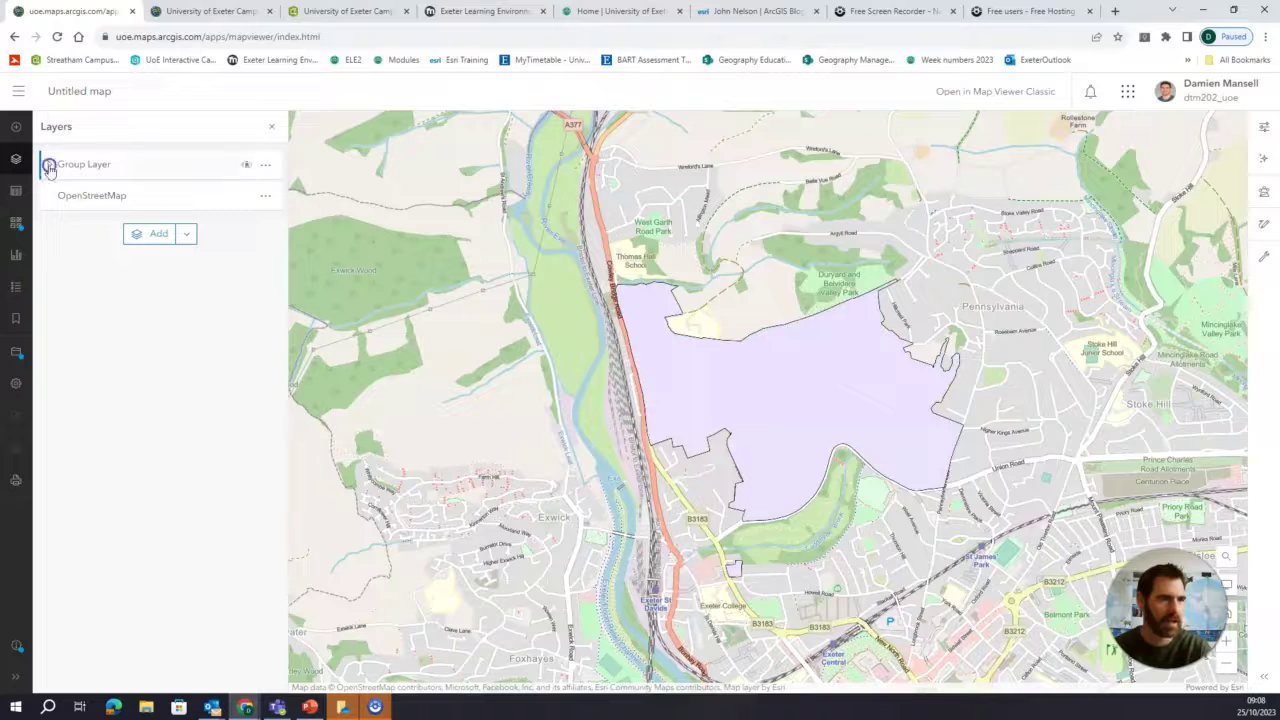
# Expand the group layer and move OpenStreetMap into it, beneath UOE_cookie_cutter_demo22
pyautogui.click(49, 168)
pyautogui.moveTo(126, 240); pyautogui.dragTo(137, 210)
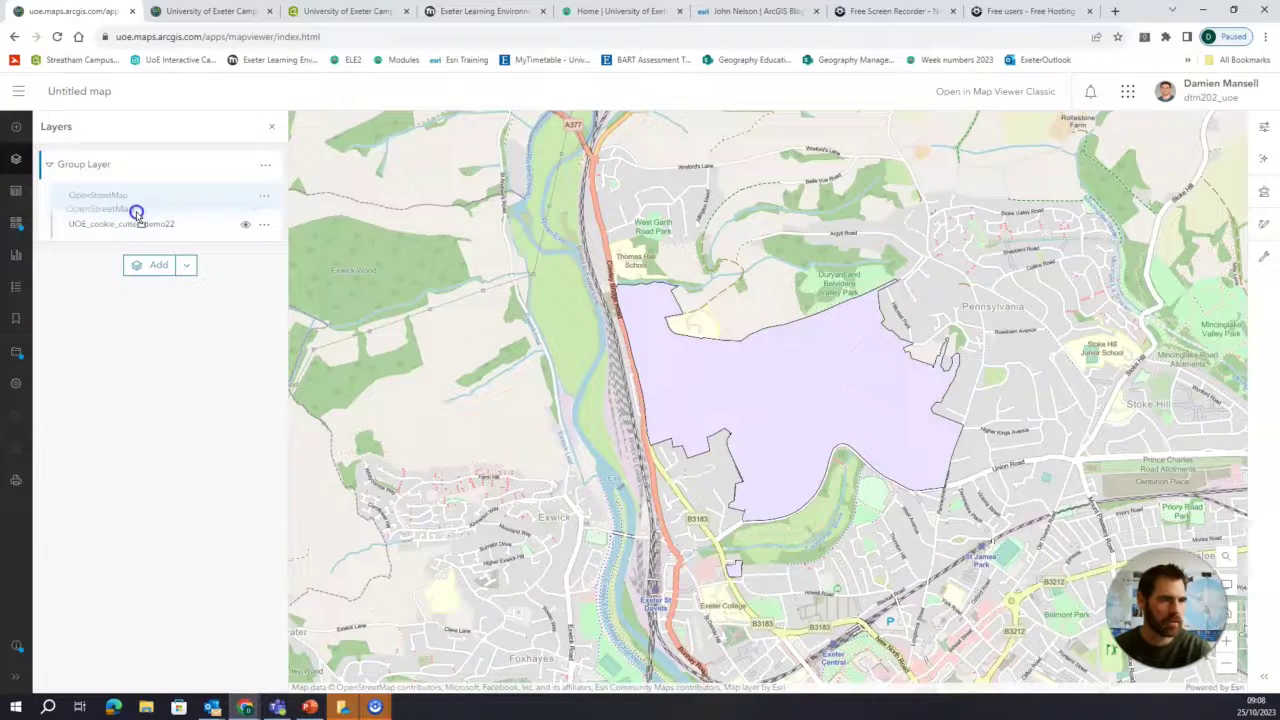
pyautogui.moveTo(137, 213); pyautogui.dragTo(109, 196)
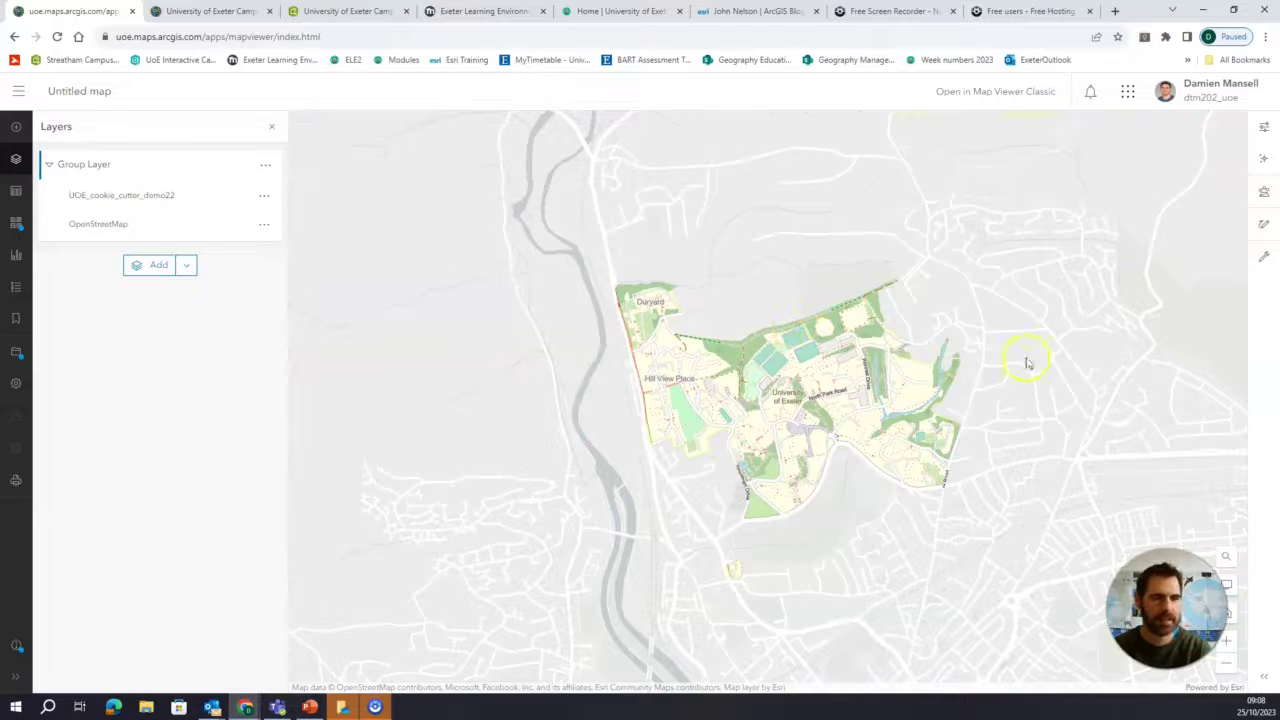
# Examine the edges and detail of the Streatham campus cut-out against the gray basemap, especially around East Park
pyautogui.scroll(5, 963, 400)
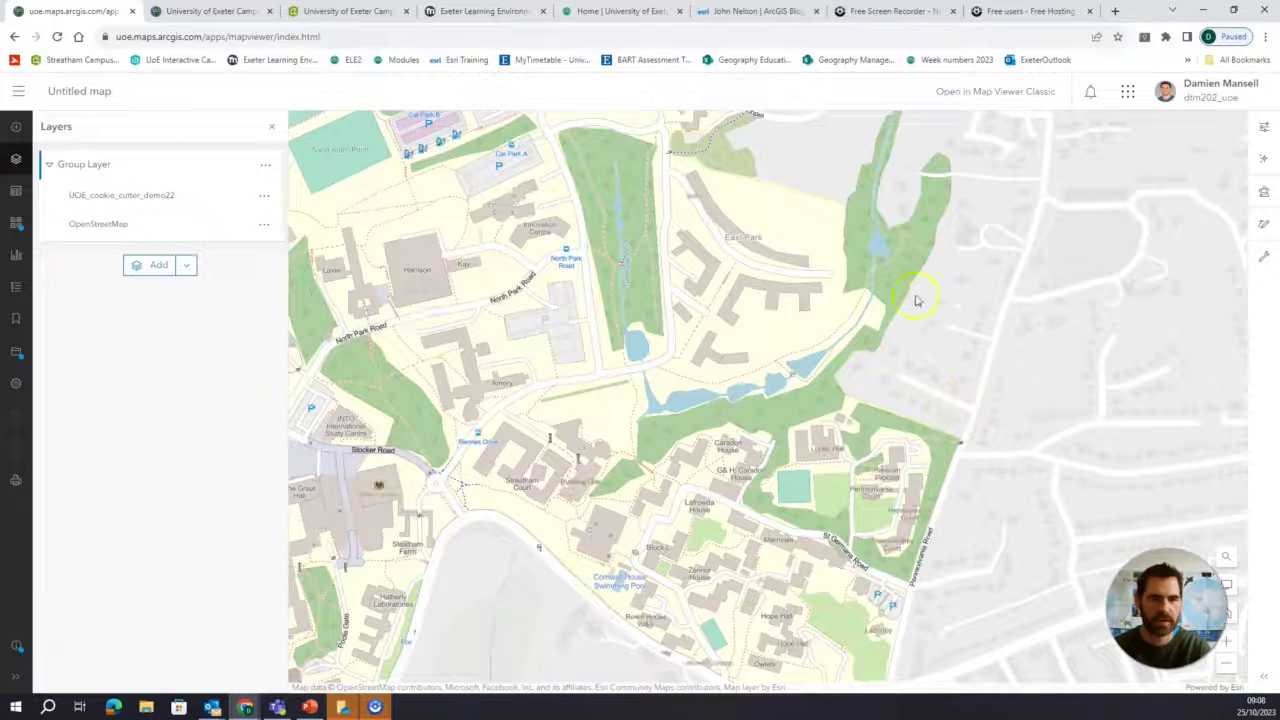
pyautogui.scroll(4, 918, 300)
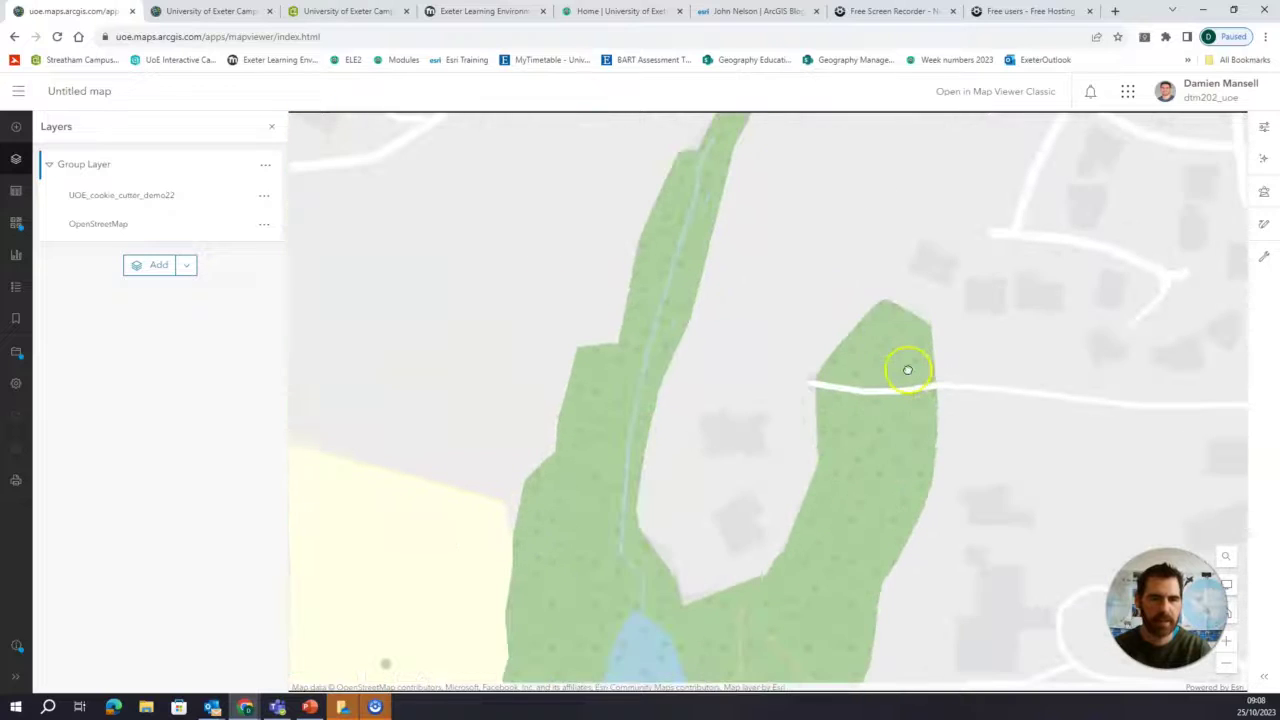
pyautogui.scroll(2, 958, 309)
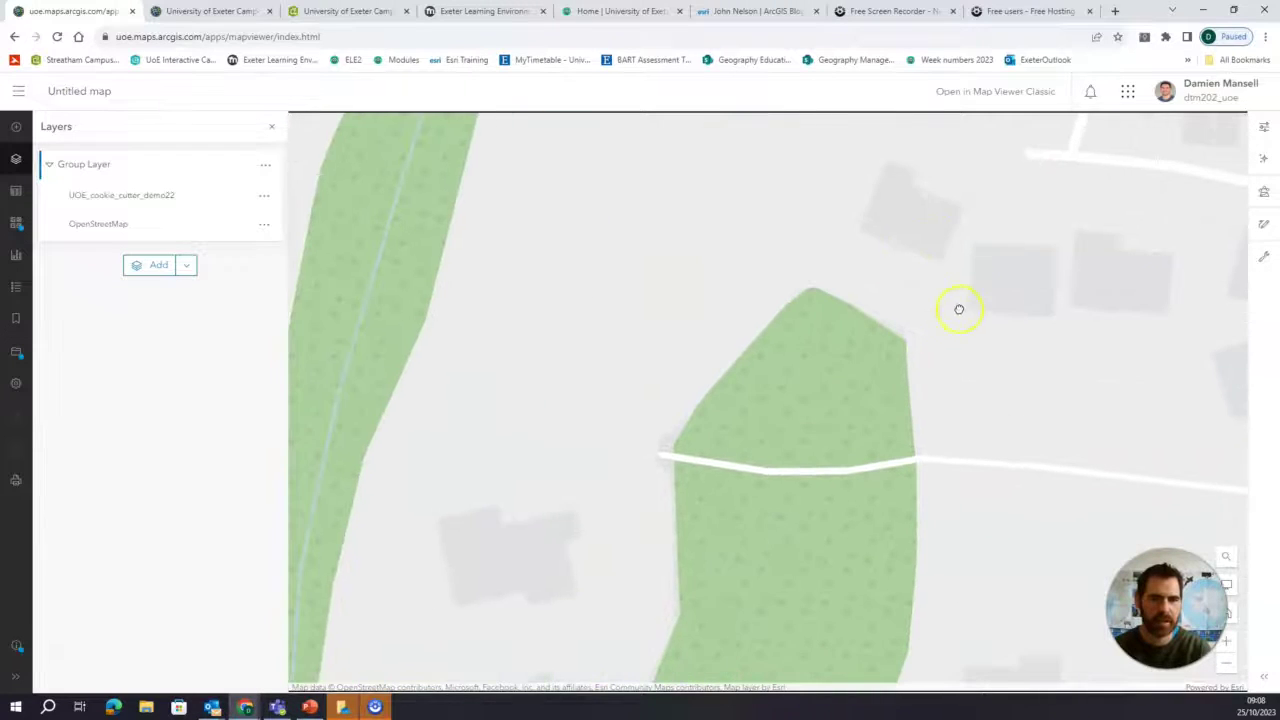
pyautogui.scroll(2, 631, 420)
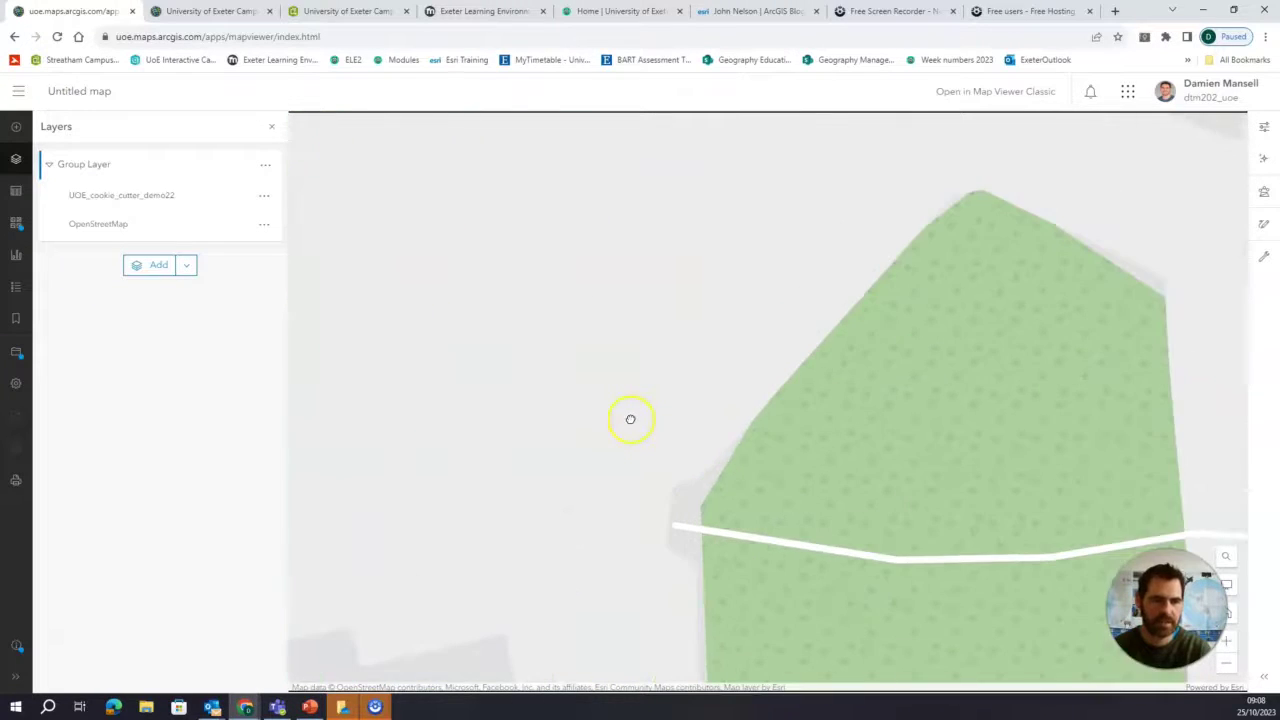
pyautogui.scroll(-4, 677, 397)
pyautogui.scroll(-5, 847, 308)
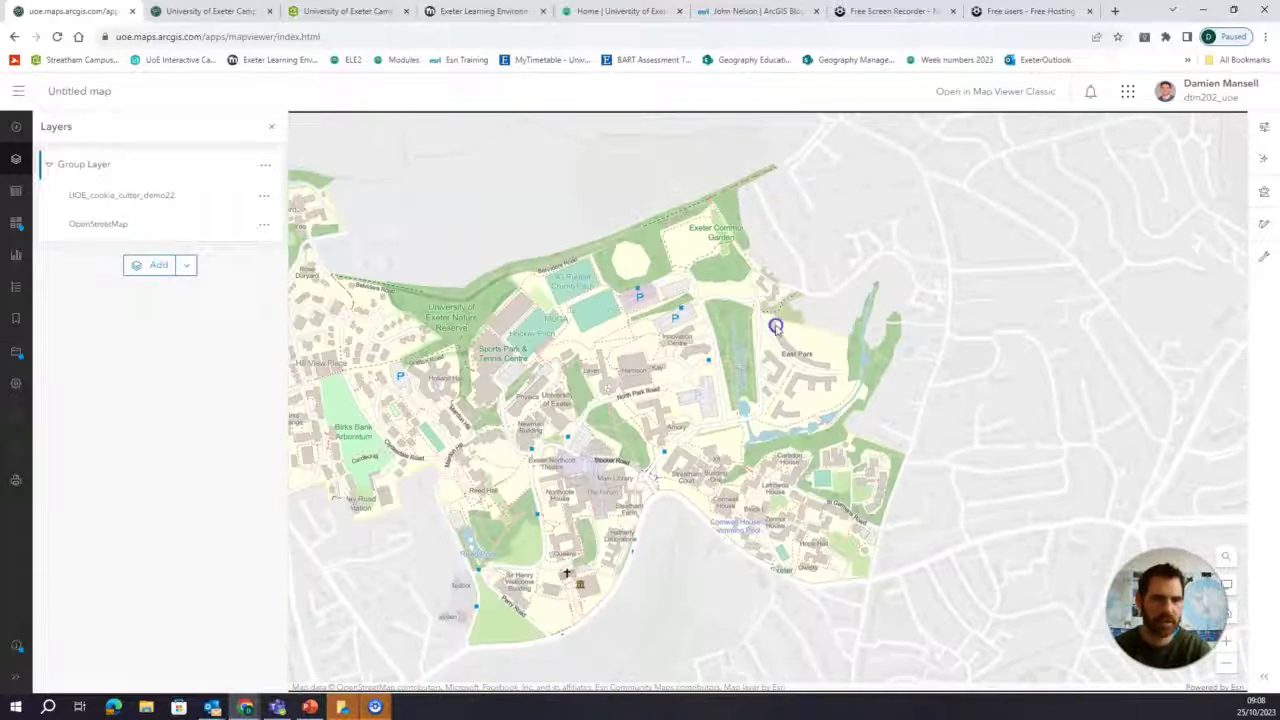
pyautogui.moveTo(775, 327); pyautogui.dragTo(819, 333)
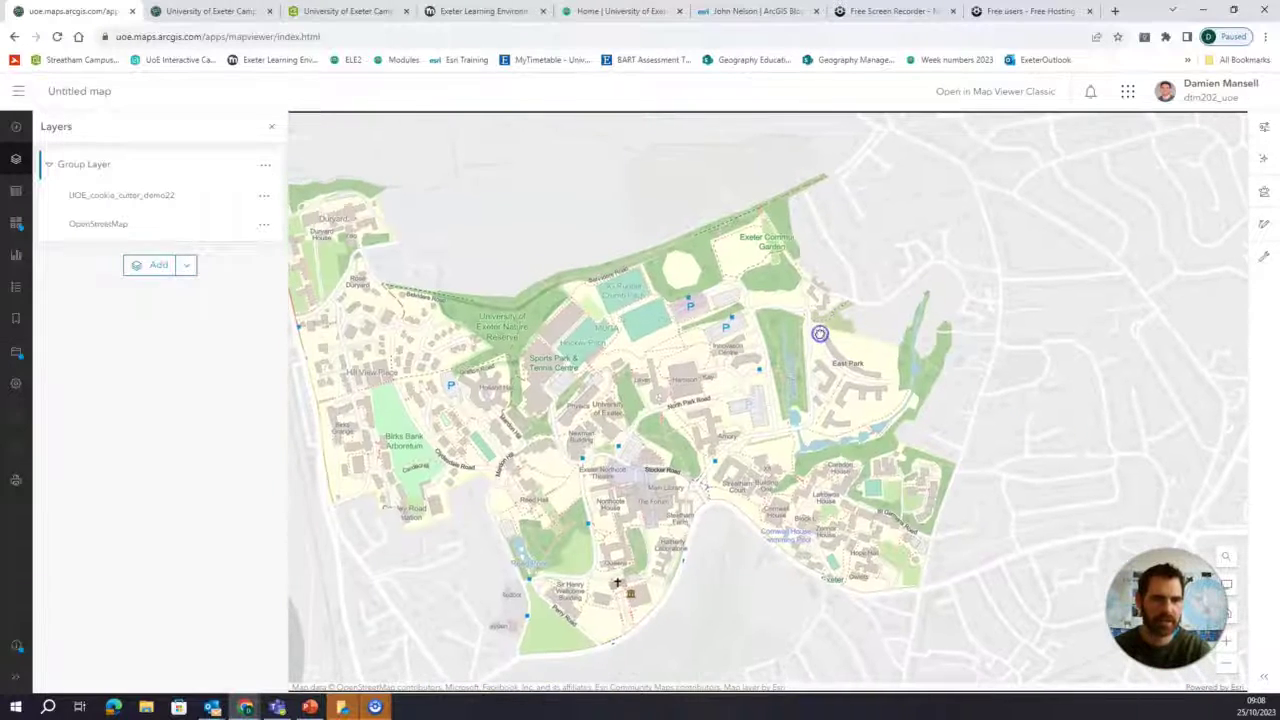
pyautogui.scroll(2, 833, 302)
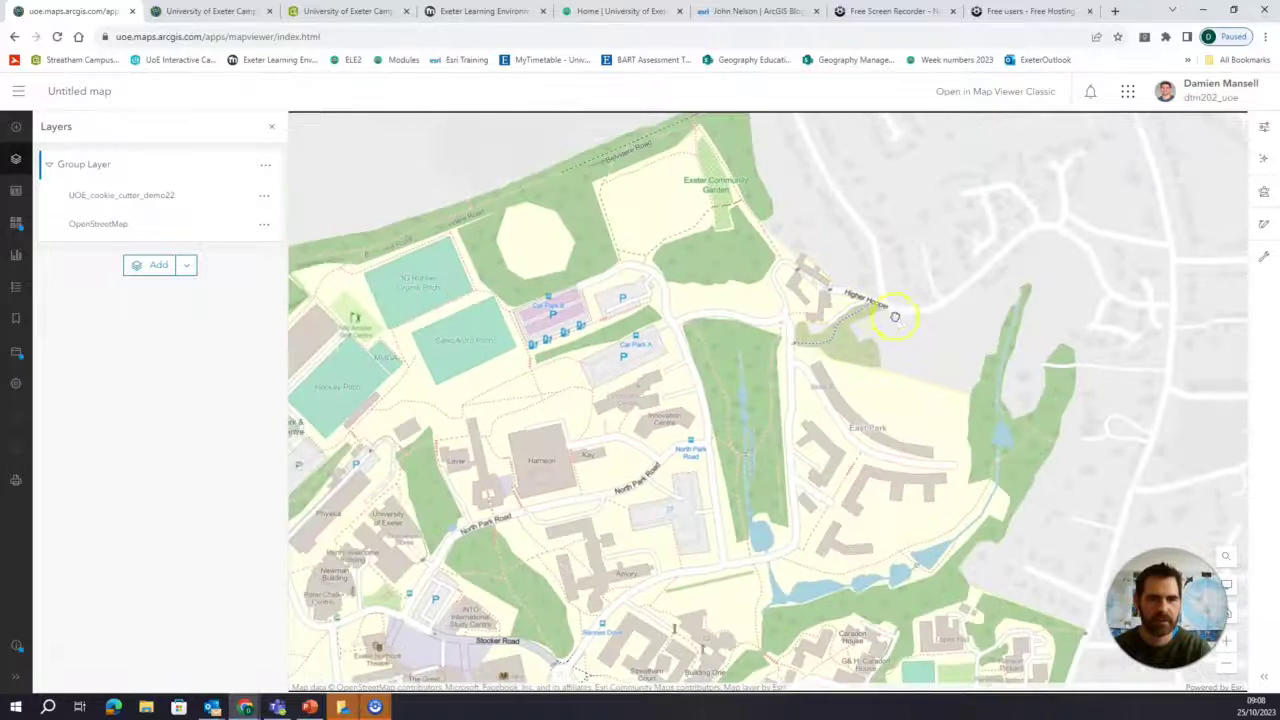
pyautogui.moveTo(893, 317); pyautogui.dragTo(738, 276)
pyautogui.moveTo(770, 374); pyautogui.dragTo(773, 337)
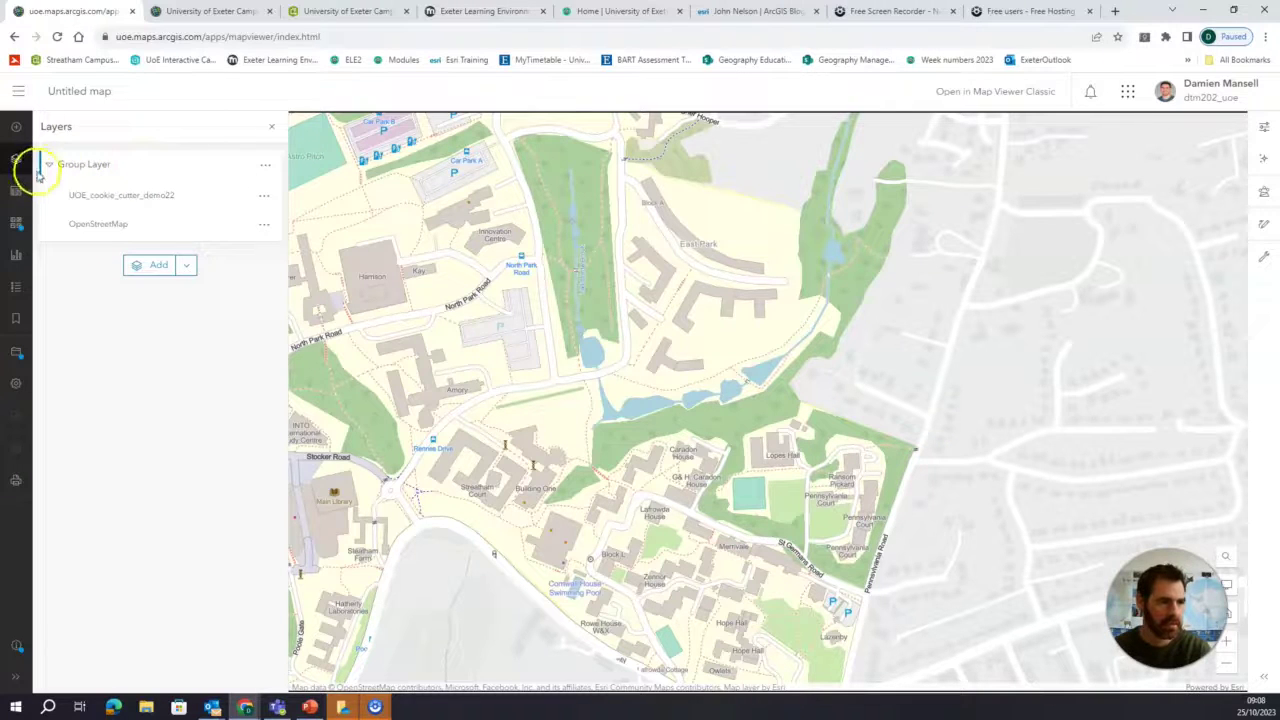
# Check the blending of UOE_cookie_cutter_demo22 and the group layer, and turn on the Drop shadow effect for the group
pyautogui.click(100, 198)
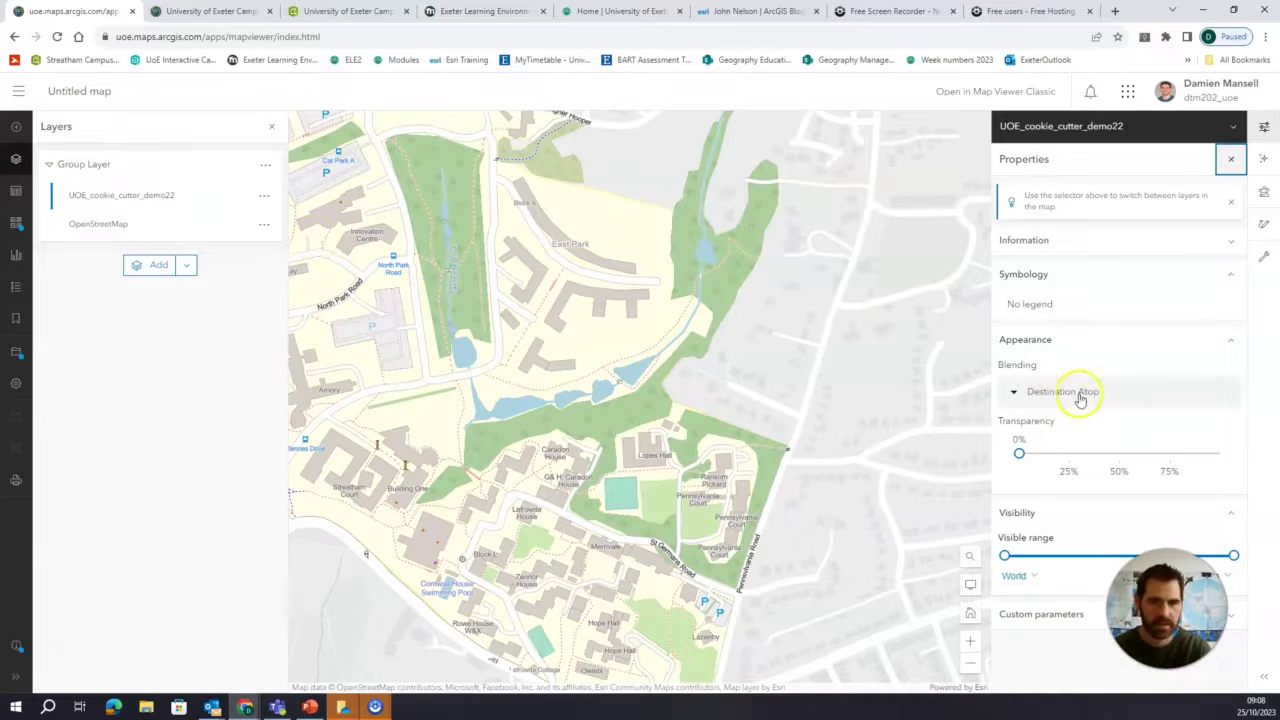
pyautogui.click(80, 165)
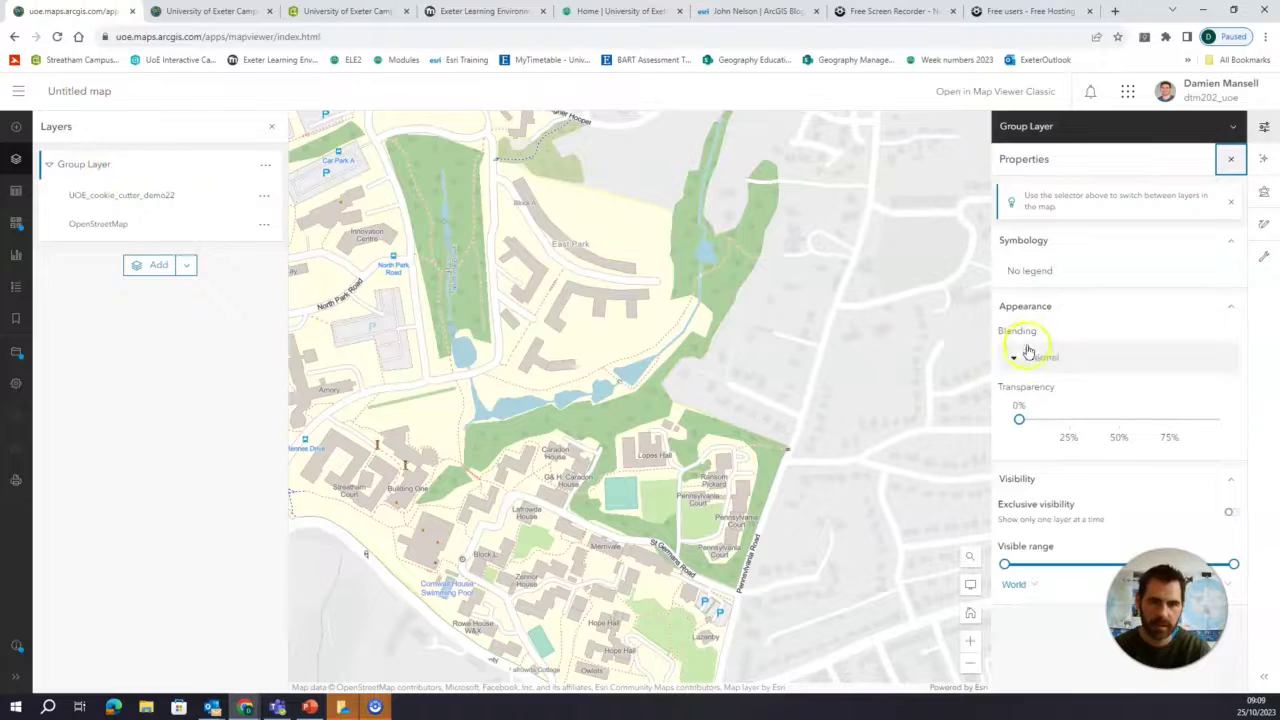
pyautogui.click(1265, 158)
pyautogui.click(1229, 300)
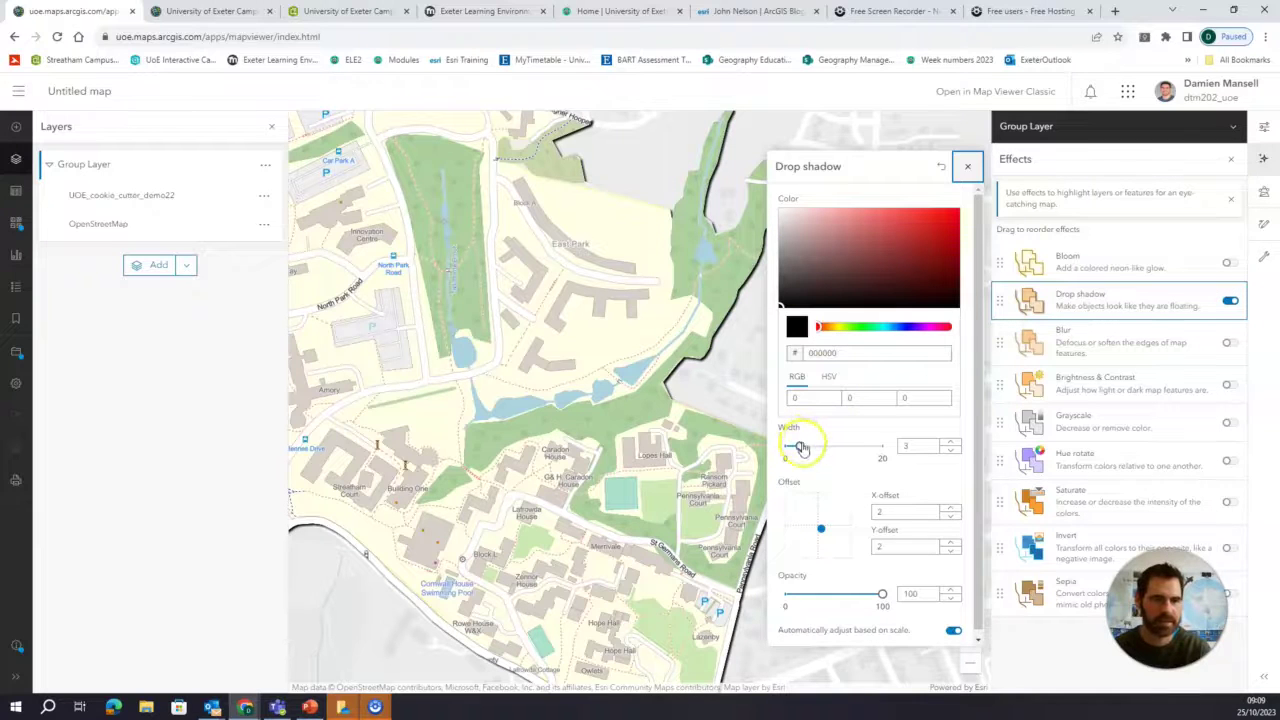
# Set the group layer's drop shadow width to 13 and hide the layer list to see more of the campus
pyautogui.moveTo(801, 447); pyautogui.dragTo(857, 451)
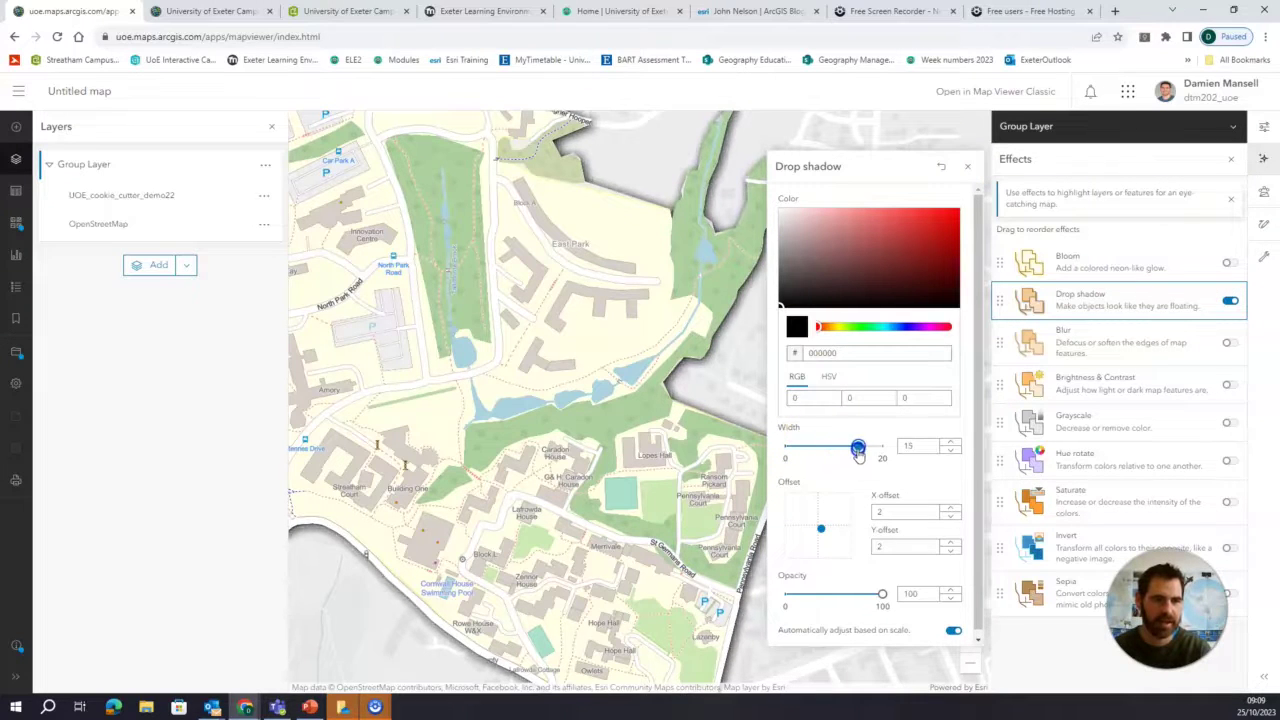
pyautogui.moveTo(745, 432); pyautogui.dragTo(600, 406)
pyautogui.click(271, 126)
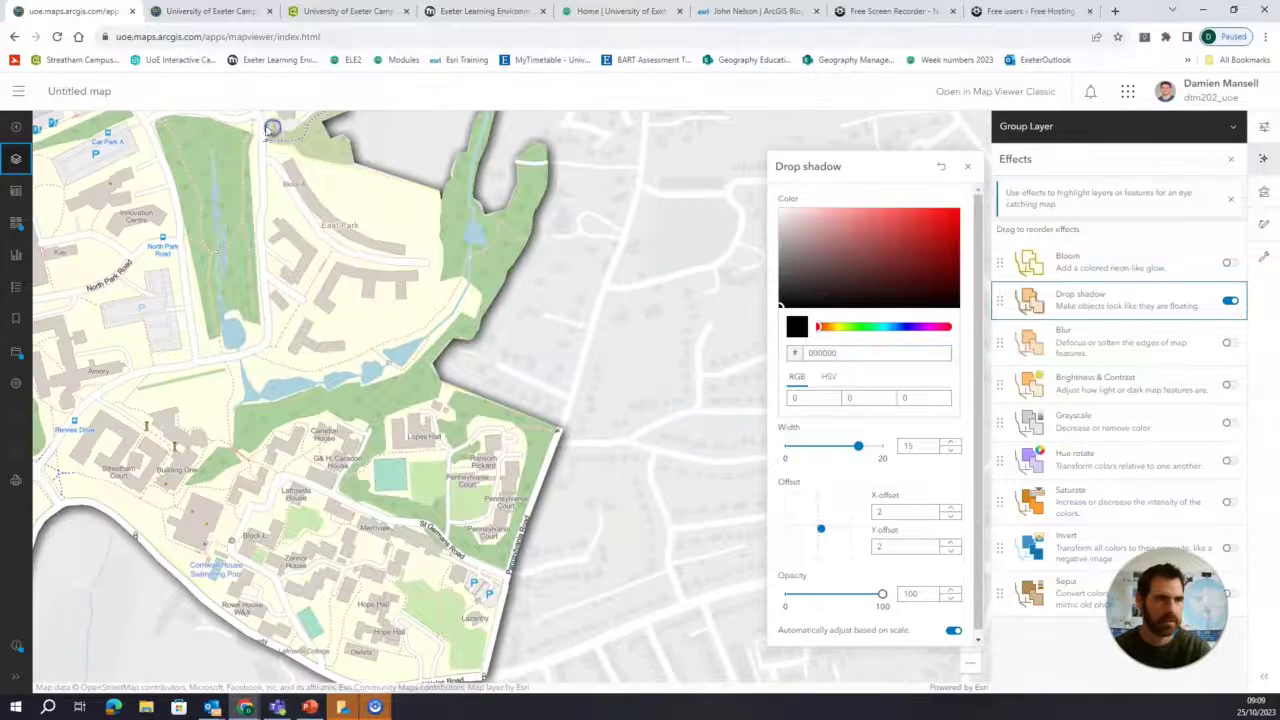
pyautogui.moveTo(857, 445)
pyautogui.mouseDown()
pyautogui.moveTo(868, 450)
pyautogui.moveTo(847, 446)
pyautogui.mouseUp()
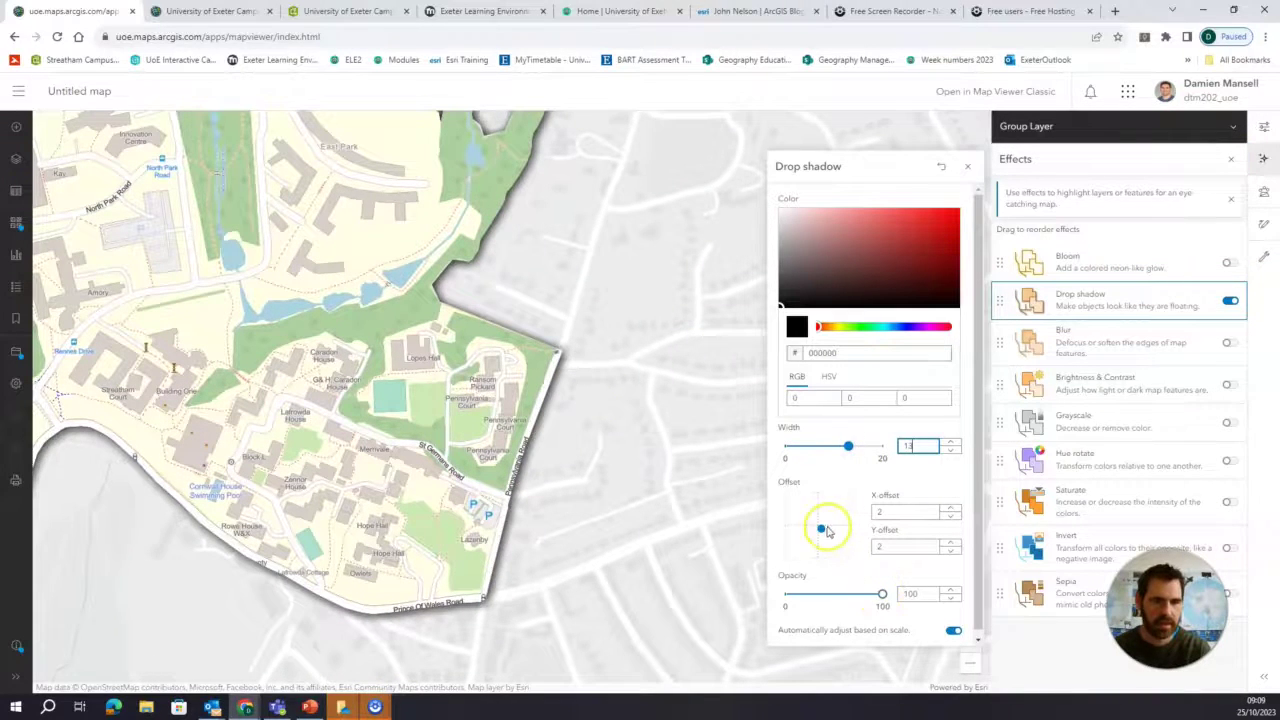
# Set the drop shadow's X-offset to 14 and Y-offset to 20, close the effect settings and view the whole Streatham campus
pyautogui.moveTo(826, 531); pyautogui.dragTo(840, 559)
pyautogui.click(848, 447)
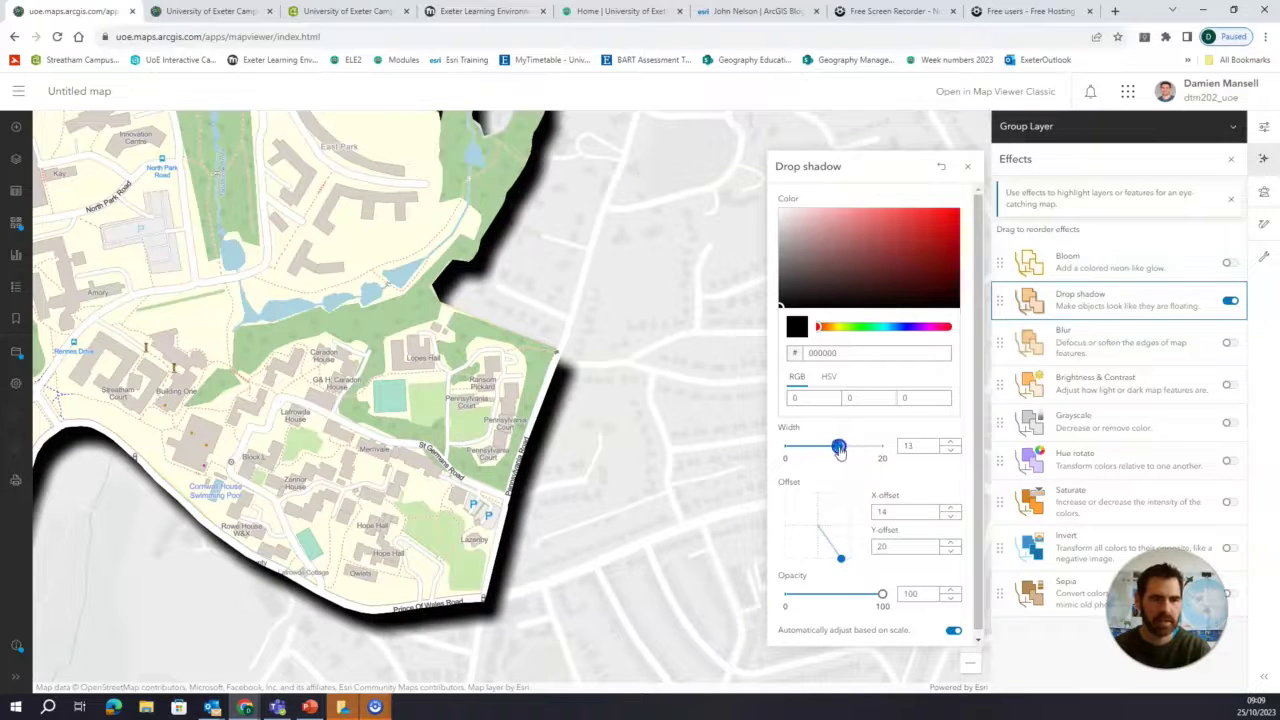
pyautogui.click(967, 166)
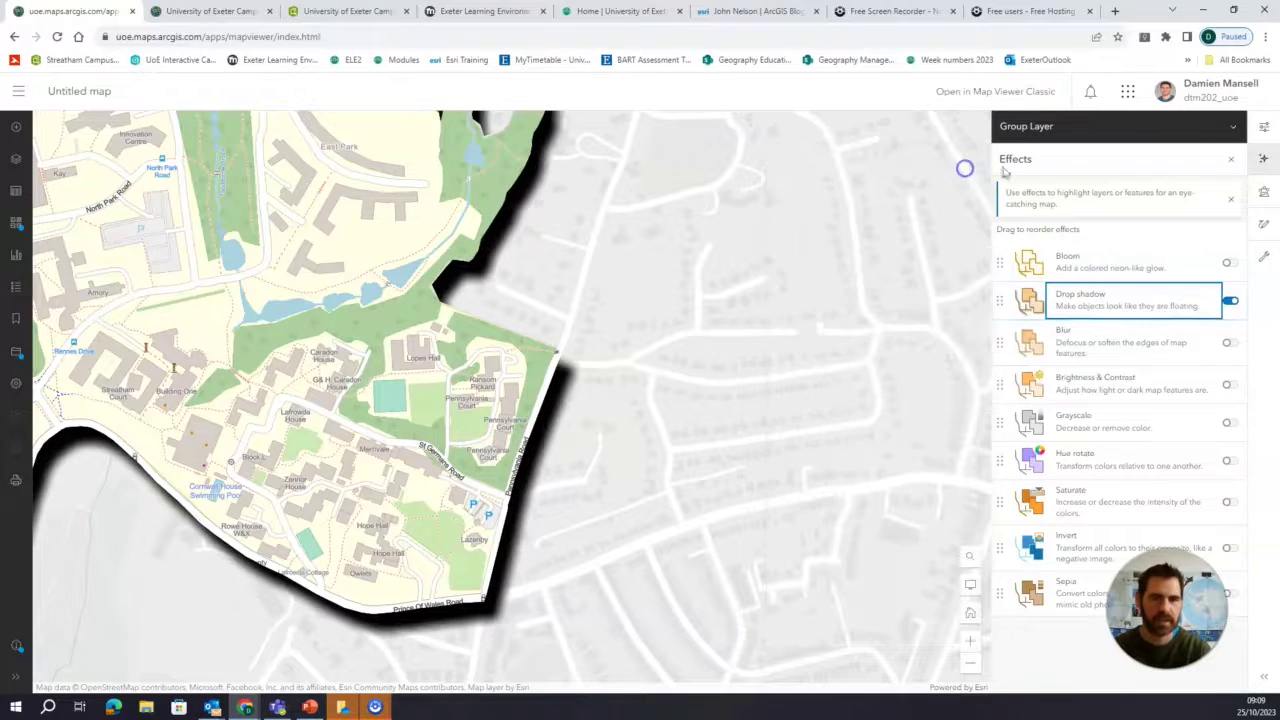
pyautogui.click(1234, 163)
pyautogui.scroll(-4, 803, 306)
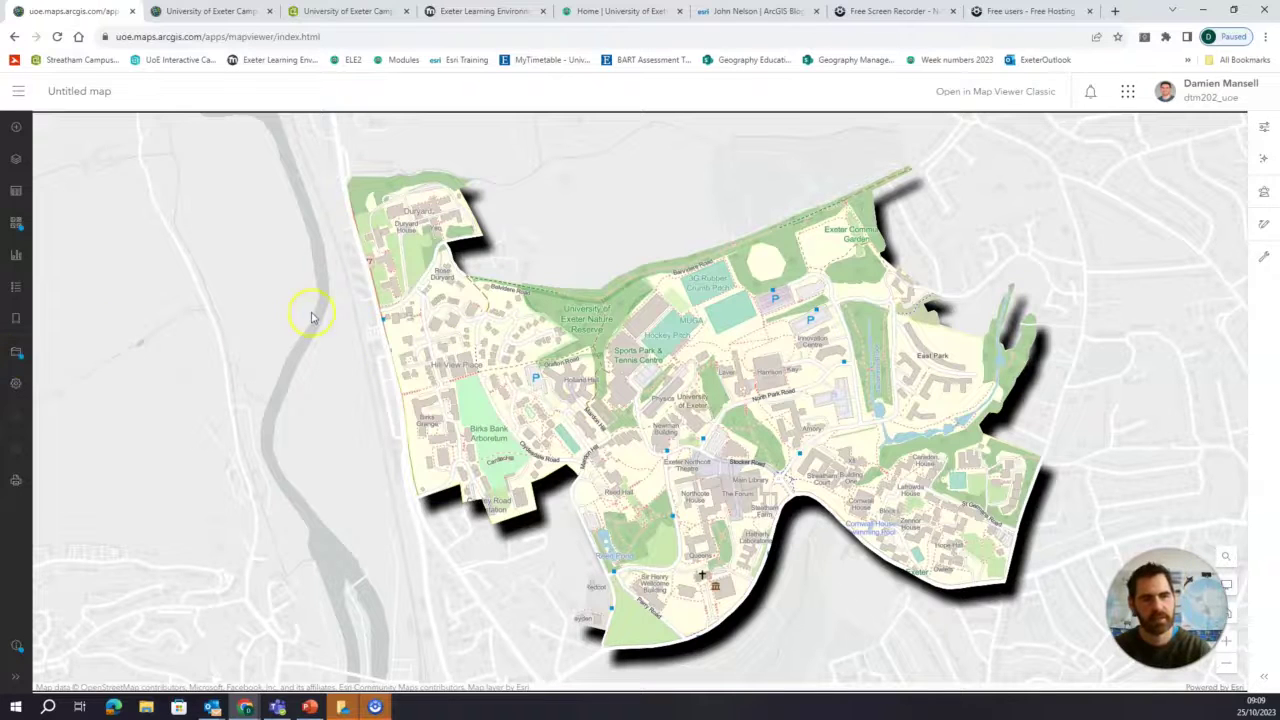
pyautogui.moveTo(548, 345); pyautogui.dragTo(524, 327)
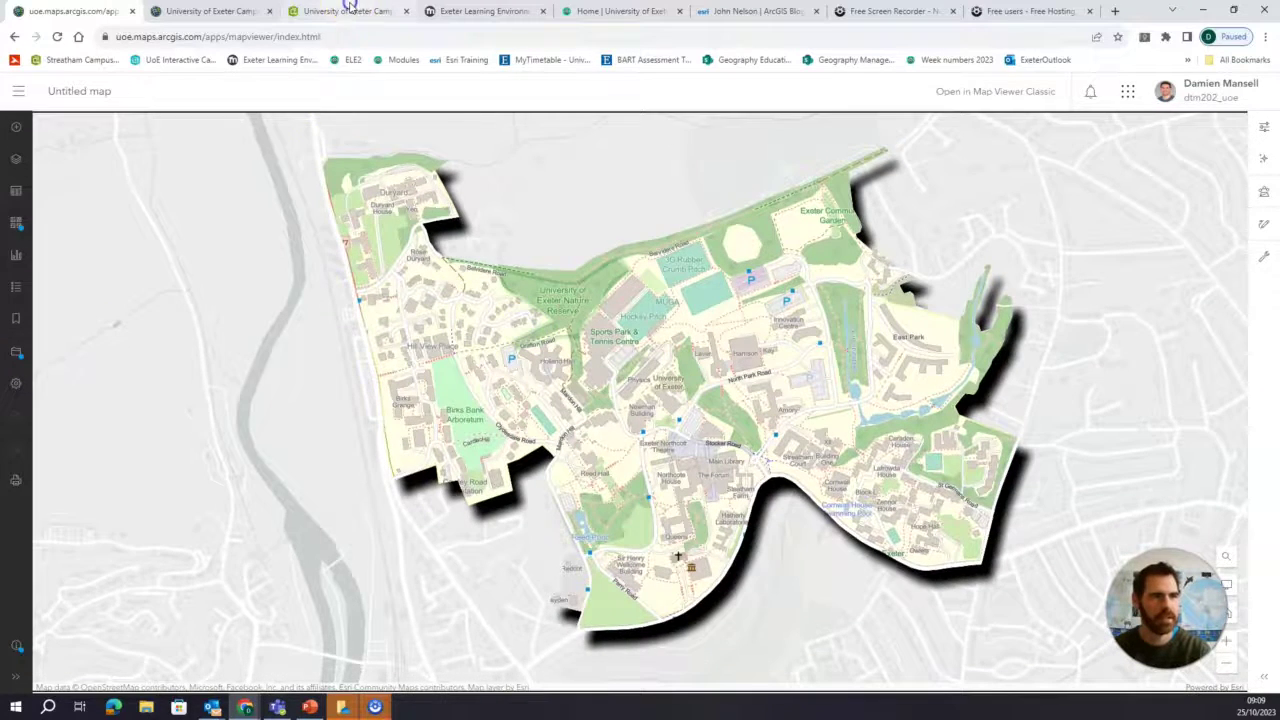
# Switch to the finished University of Exeter campus app, show it full screen, go to Streatham Campus and collapse the bookmark list
pyautogui.click(350, 8)
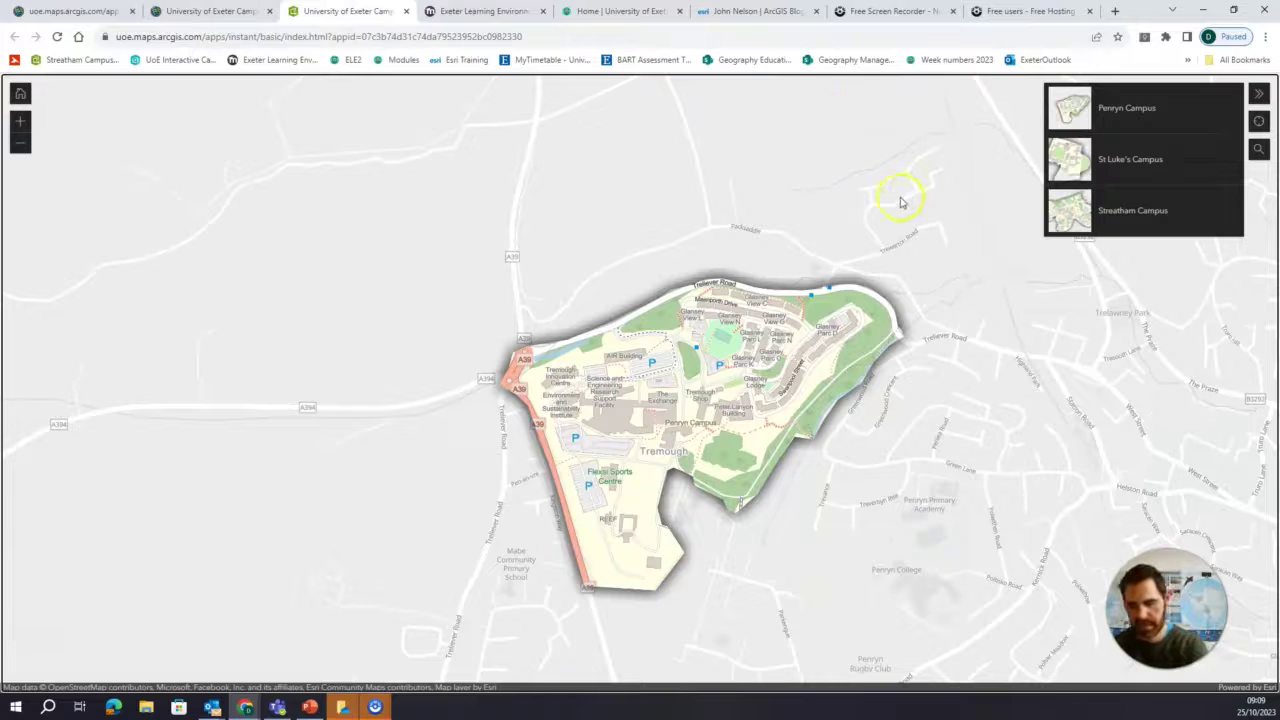
pyautogui.press('F11')
pyautogui.click(1134, 136)
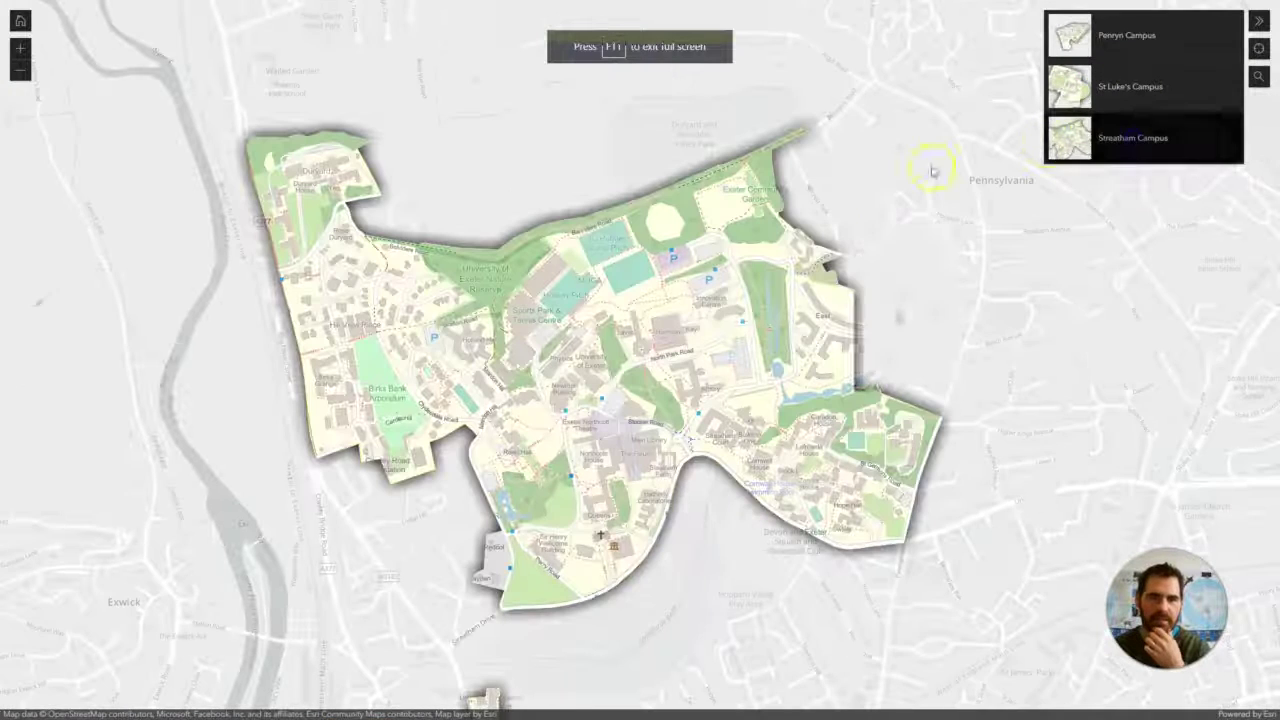
pyautogui.click(1258, 20)
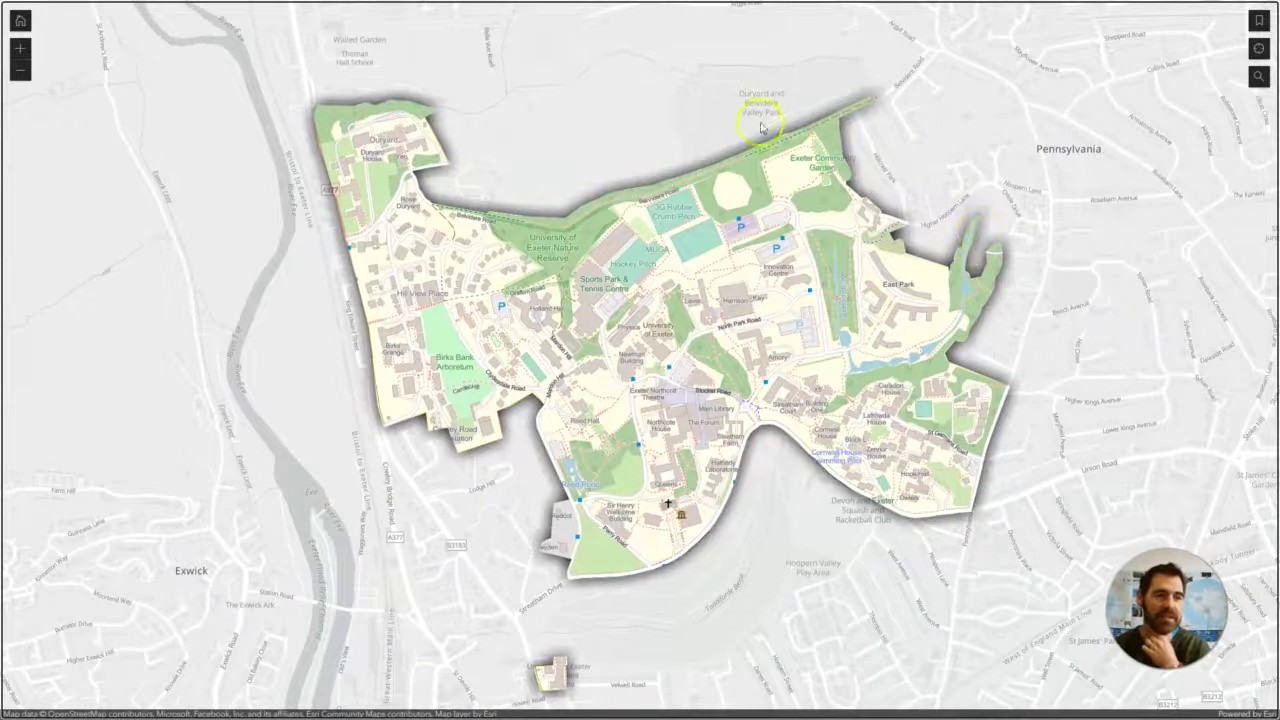
# Locate the current position in the campus app and examine the buildings in the centre of the Streatham campus
pyautogui.click(1258, 50)
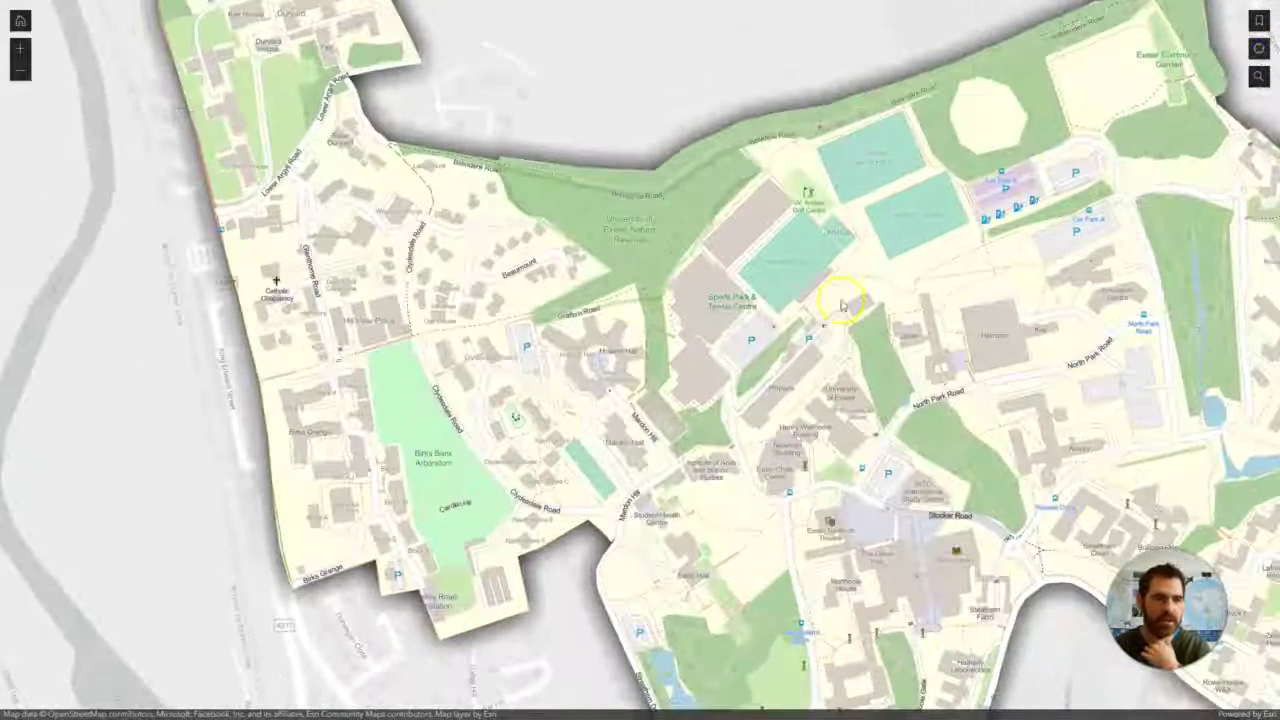
pyautogui.moveTo(812, 492); pyautogui.dragTo(662, 385)
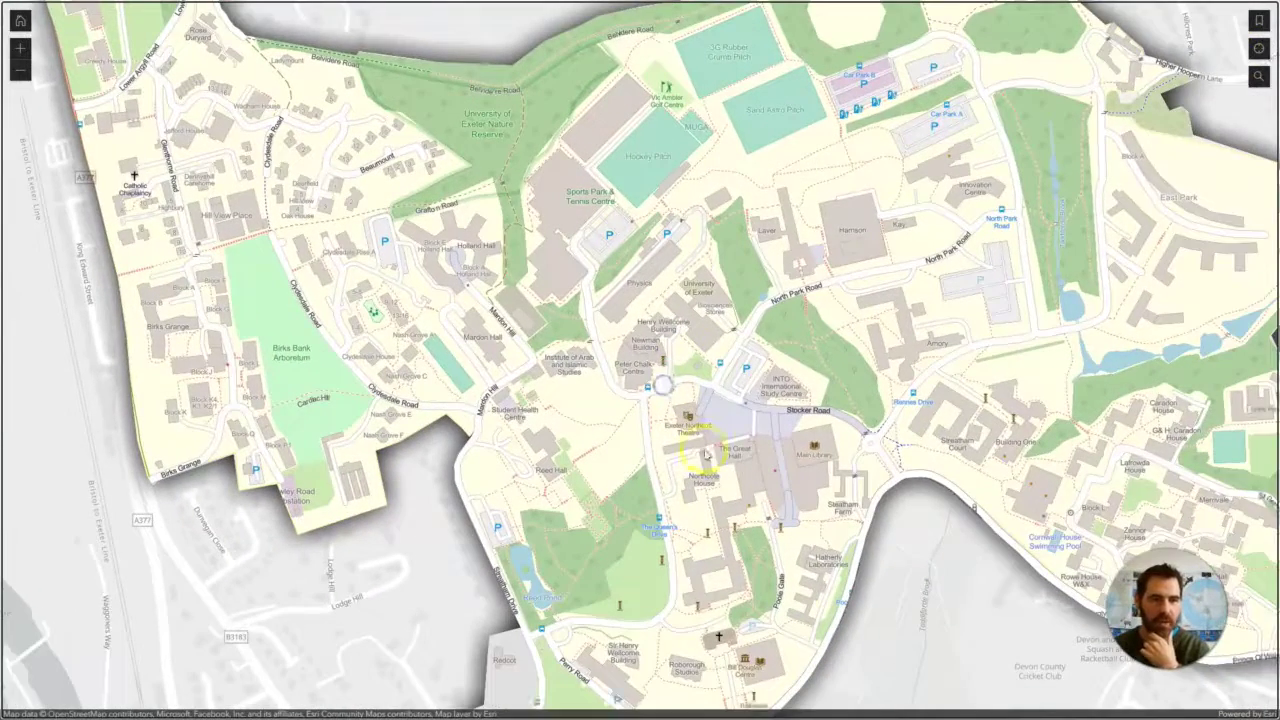
pyautogui.moveTo(705, 455); pyautogui.dragTo(626, 446)
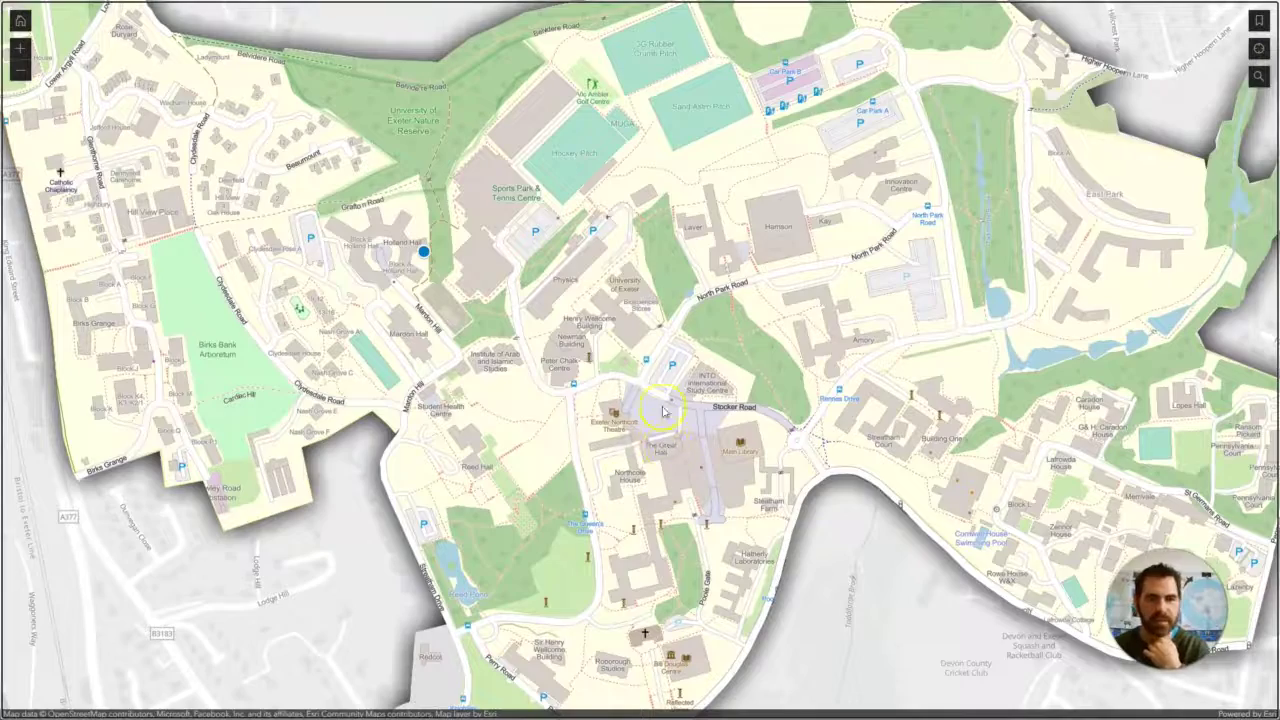